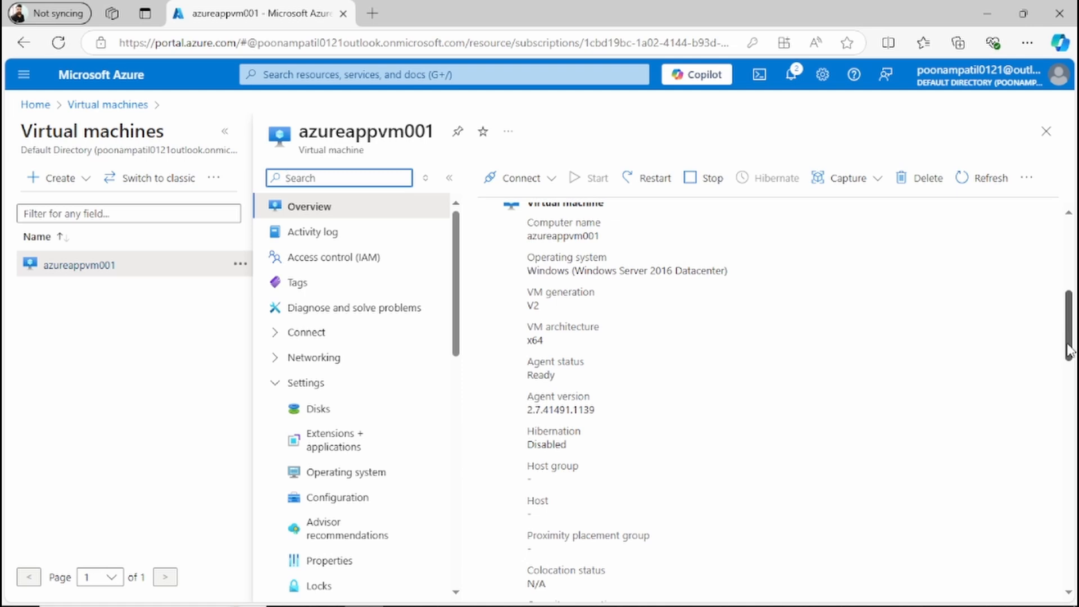
Step: Open the app-vnet virtual network from the Virtual networks list
left_click_drag(1071, 337, 1069, 285)
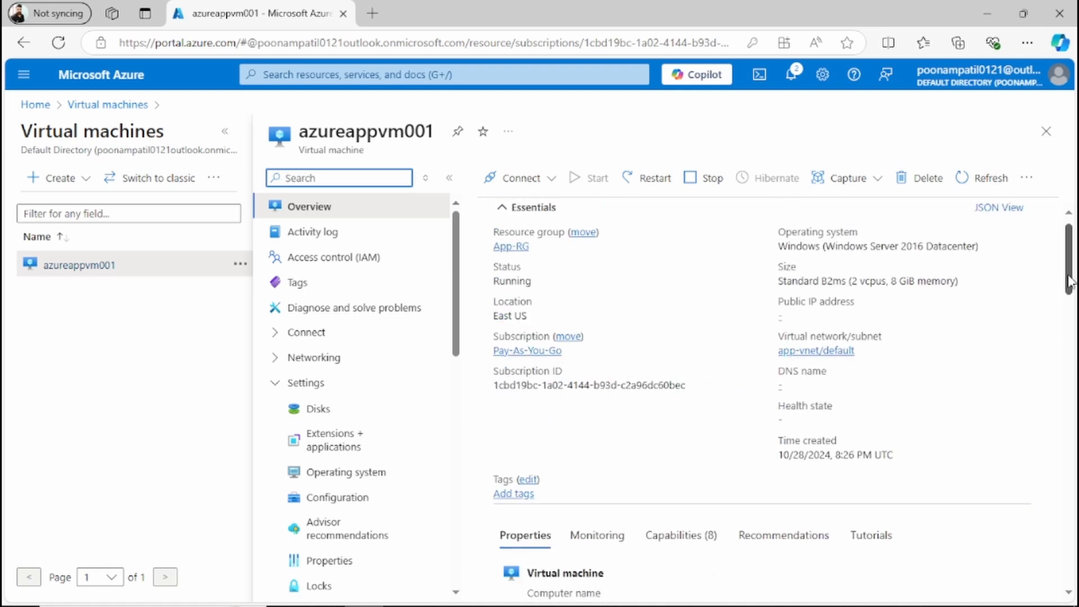
left_click_drag(1069, 281, 1069, 261)
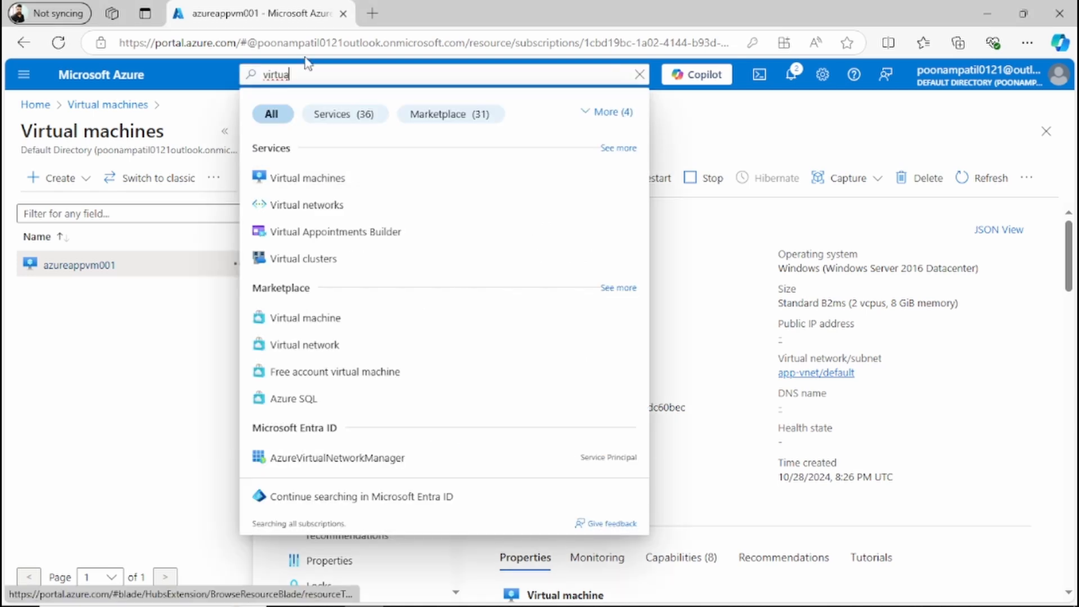
left_click(369, 216)
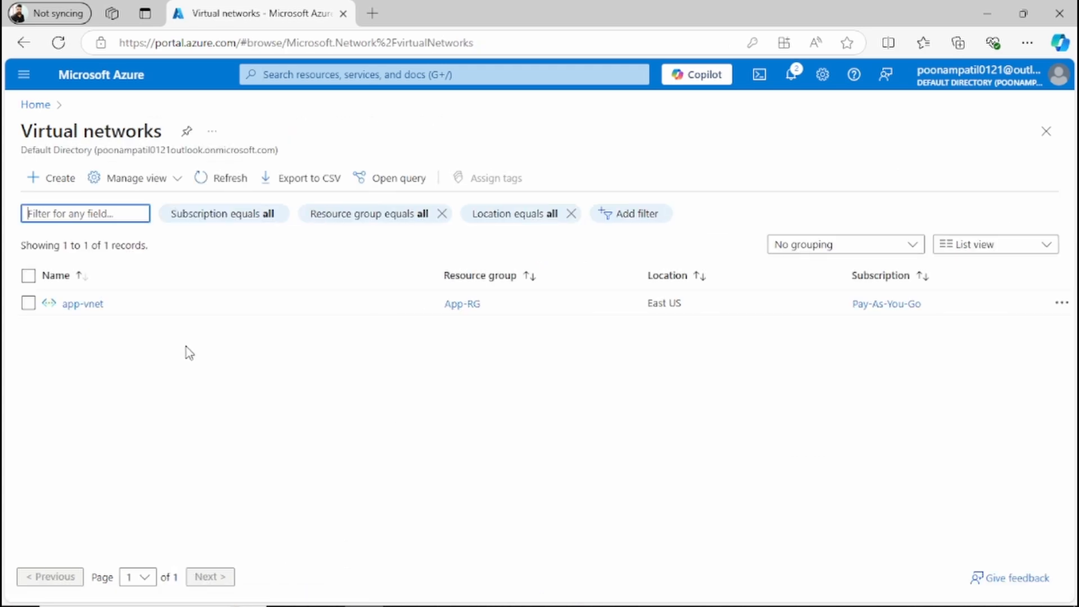
left_click(92, 304)
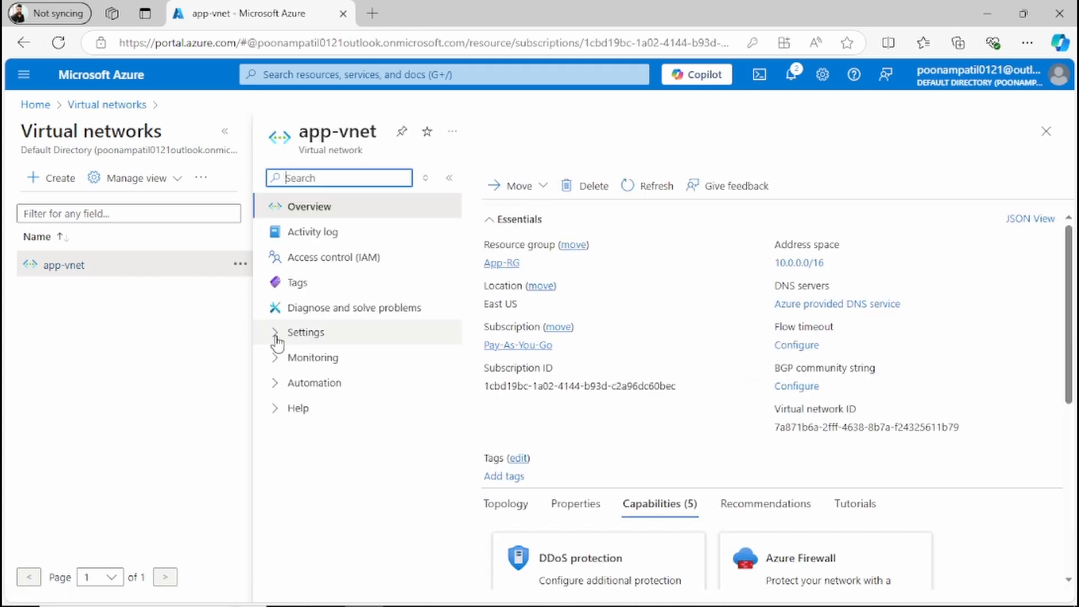
Step: Expand app-vnet's settings and open its Bastion page
left_click(277, 335)
left_click(276, 334)
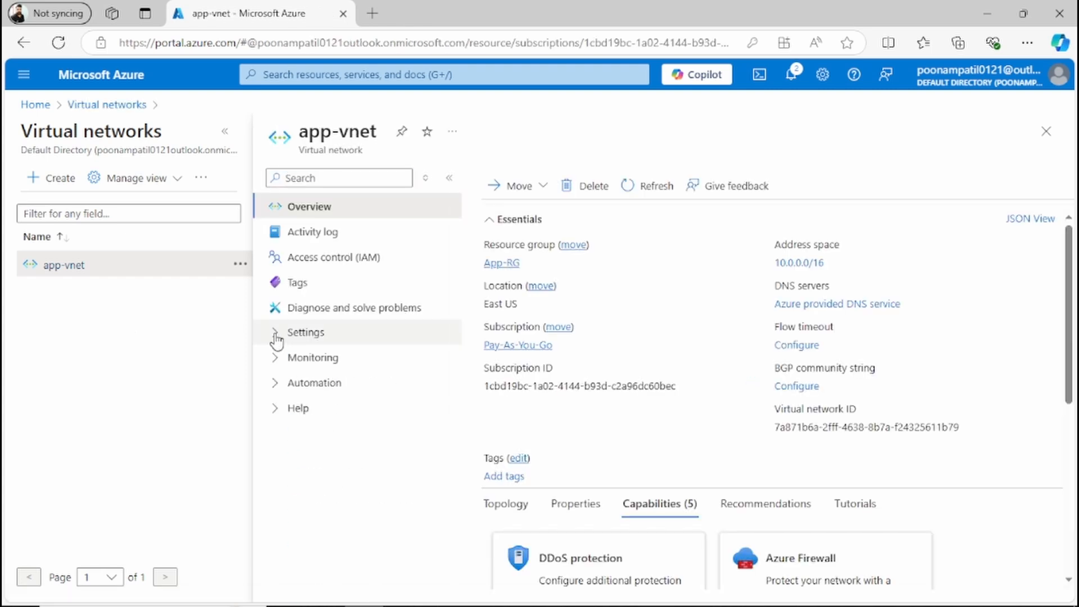
left_click(276, 336)
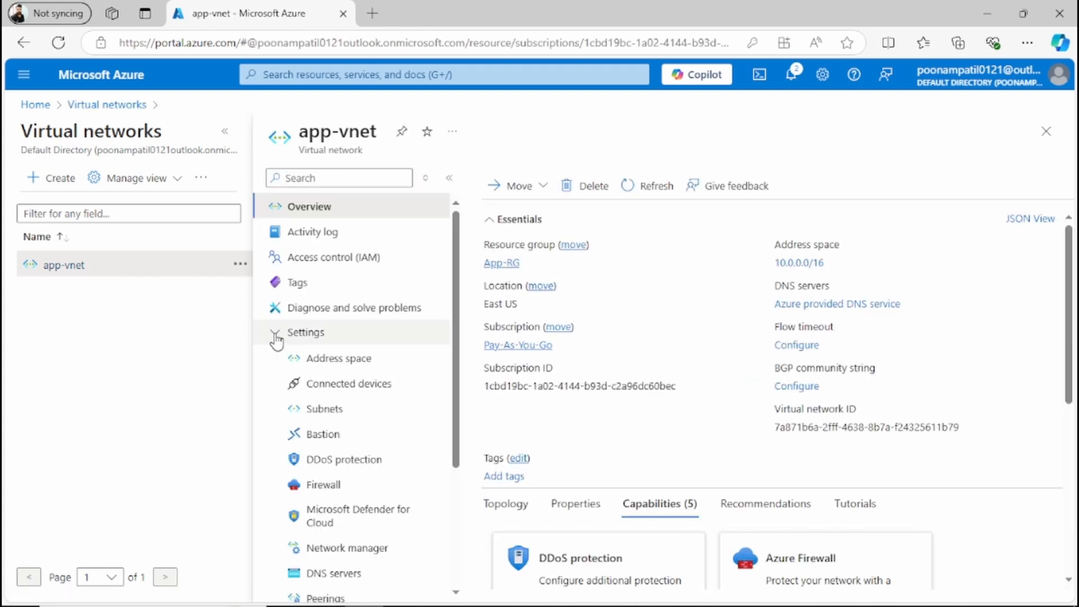
left_click(376, 441)
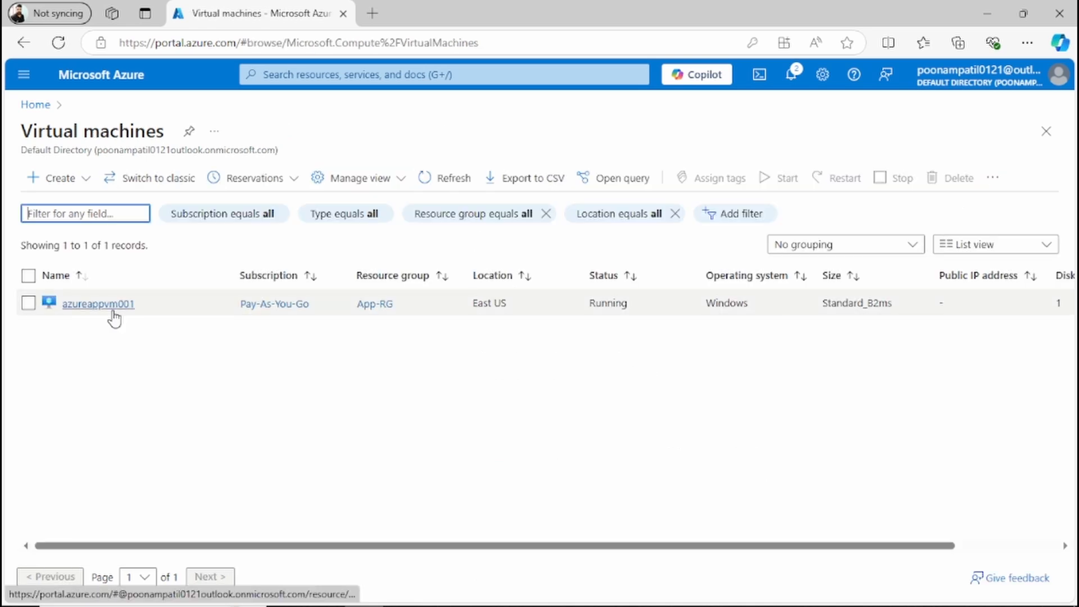
Step: Open the azureappvm001 virtual machine and its Bastion connection page
left_click(113, 314)
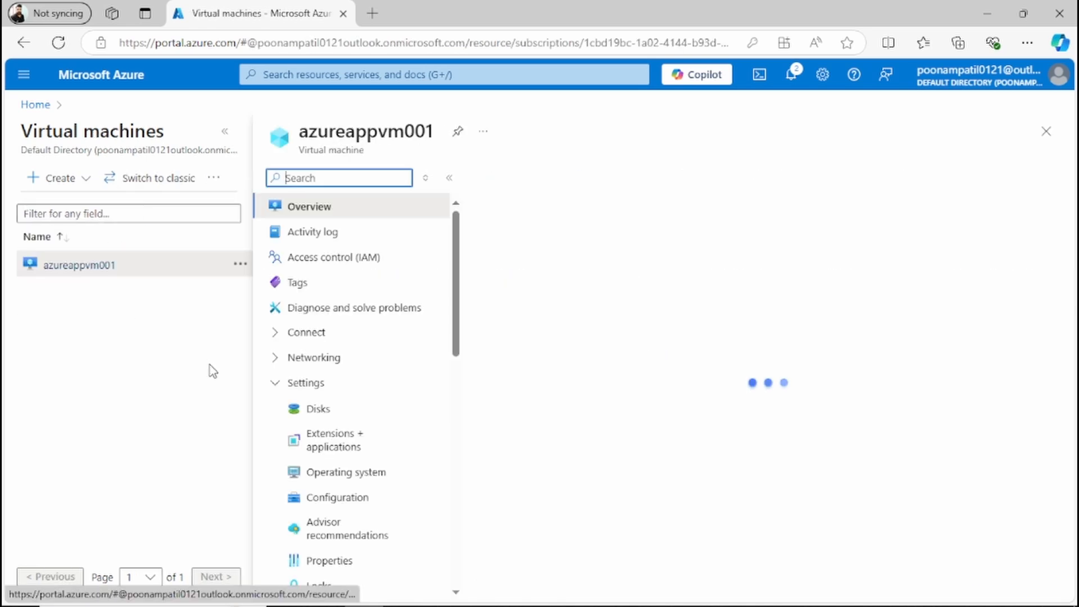
left_click(275, 385)
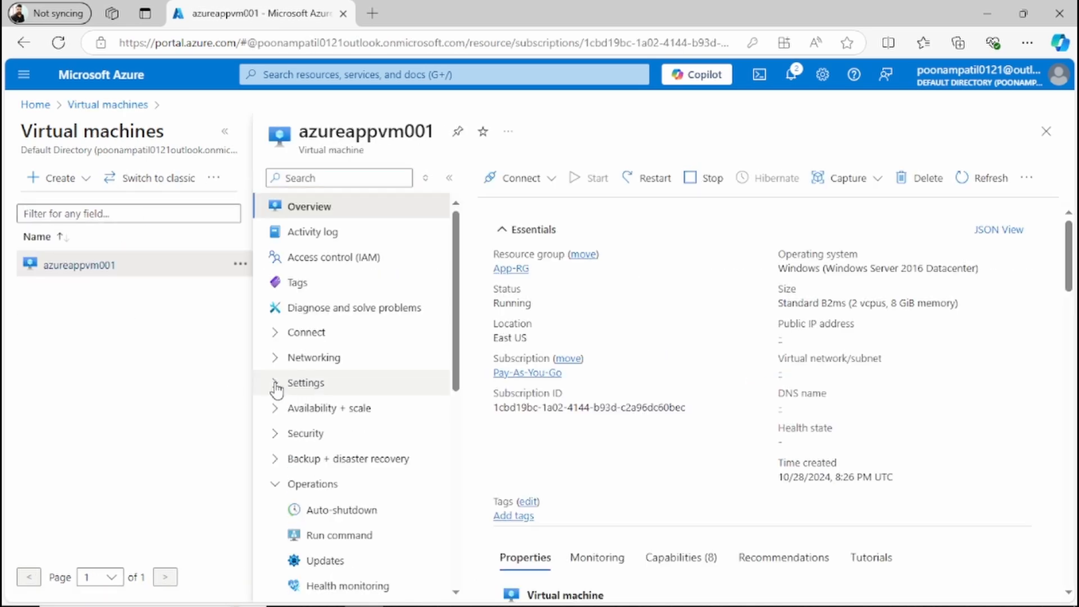
left_click(276, 335)
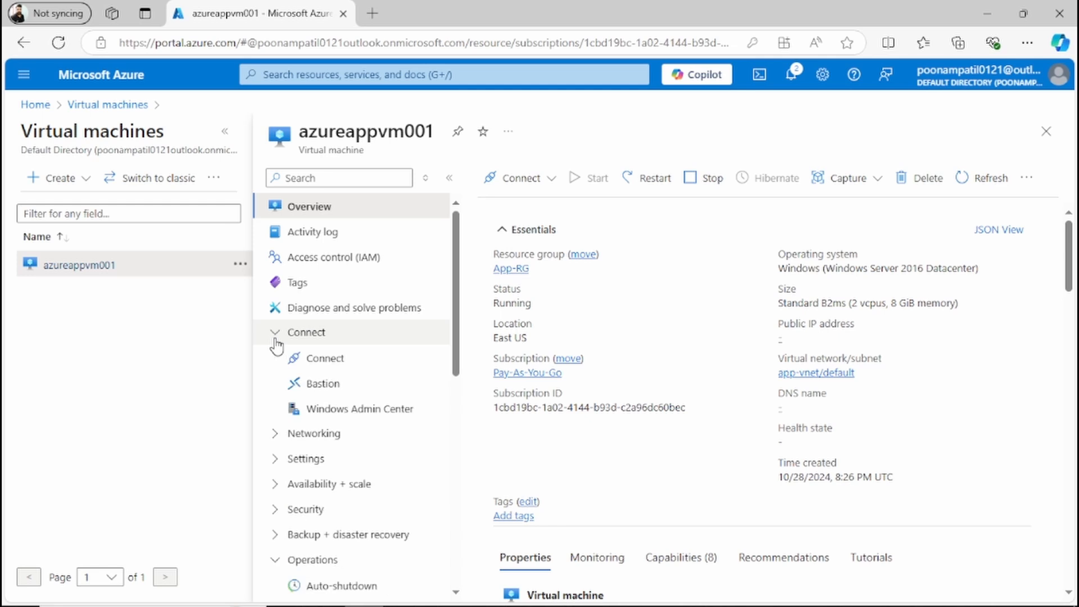
left_click(400, 388)
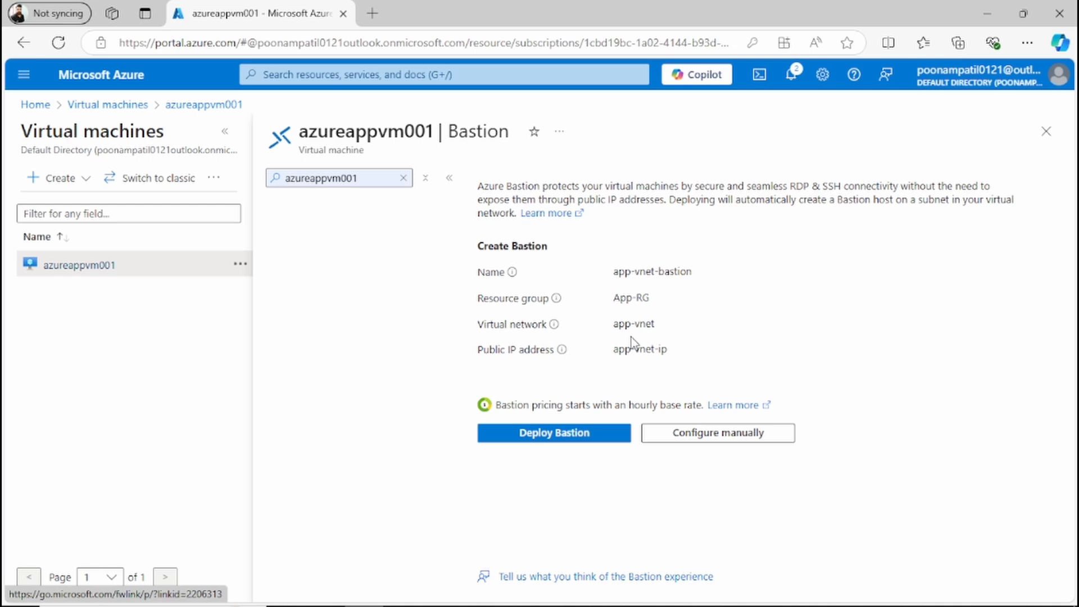
Step: Deploy Bastion with the default app-vnet-bastion settings and open the bastion resource being created
left_click(537, 441)
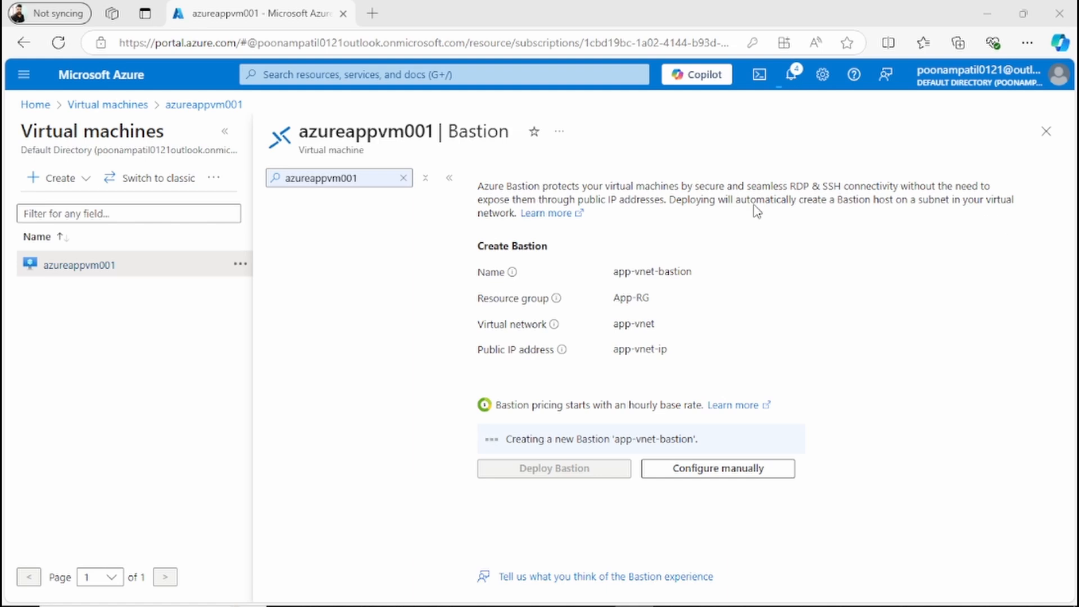
left_click(791, 74)
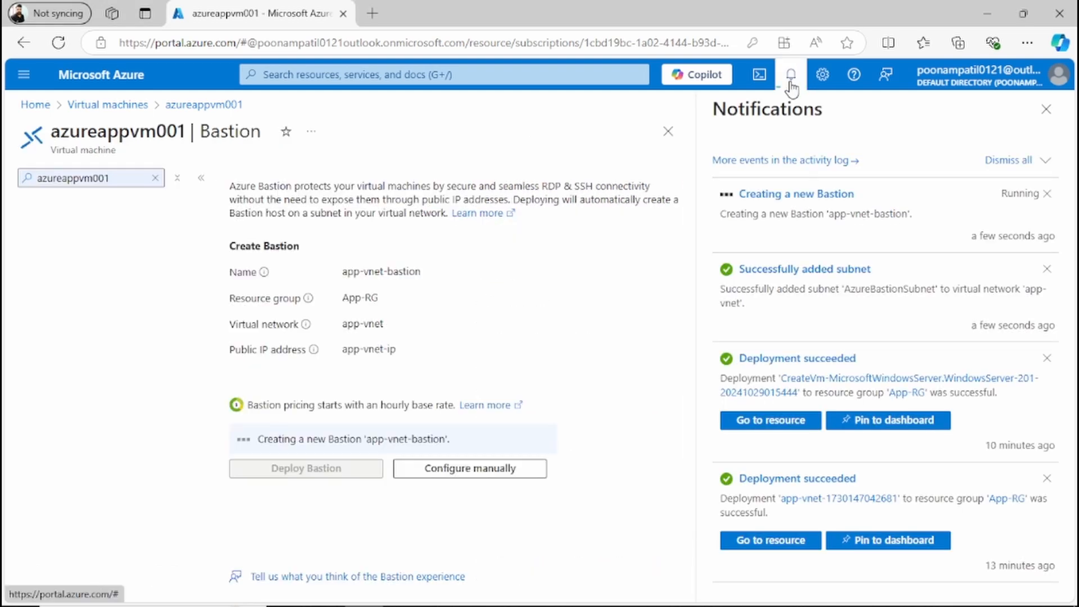
left_click(797, 196)
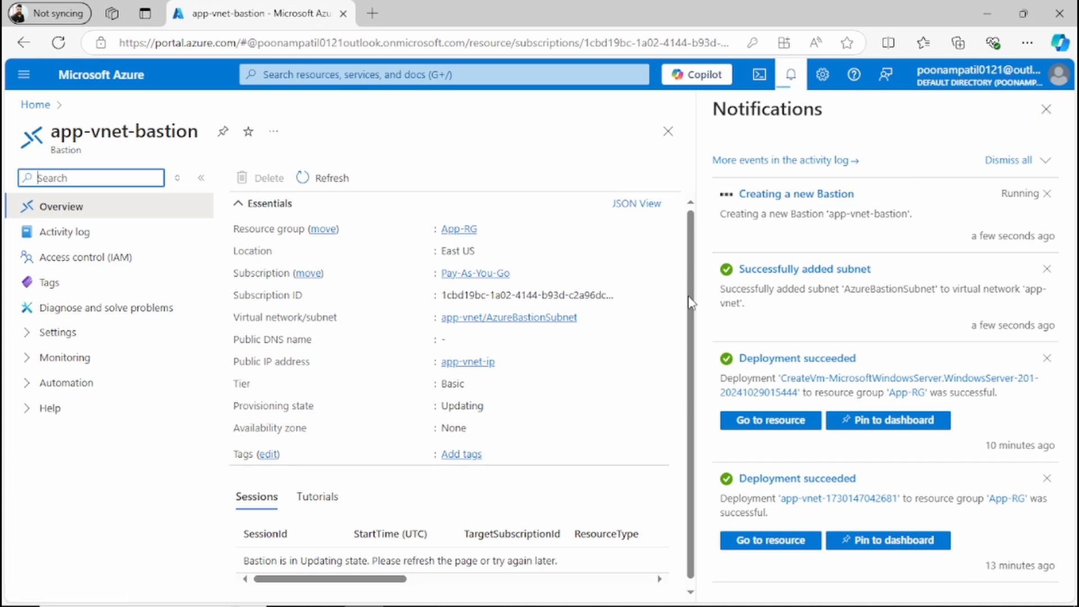
left_click(1046, 111)
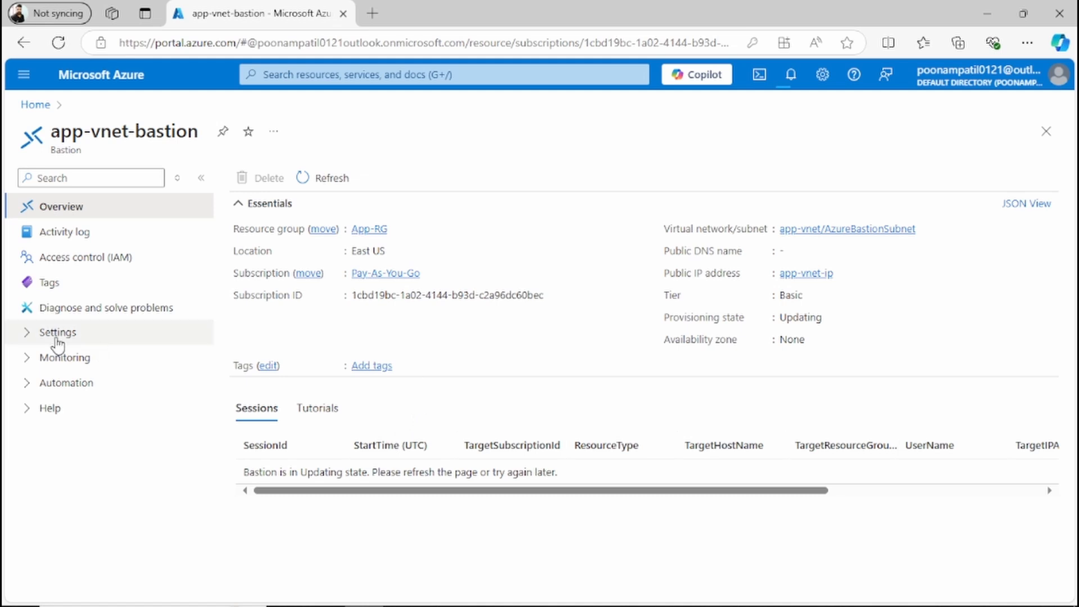
left_click(32, 337)
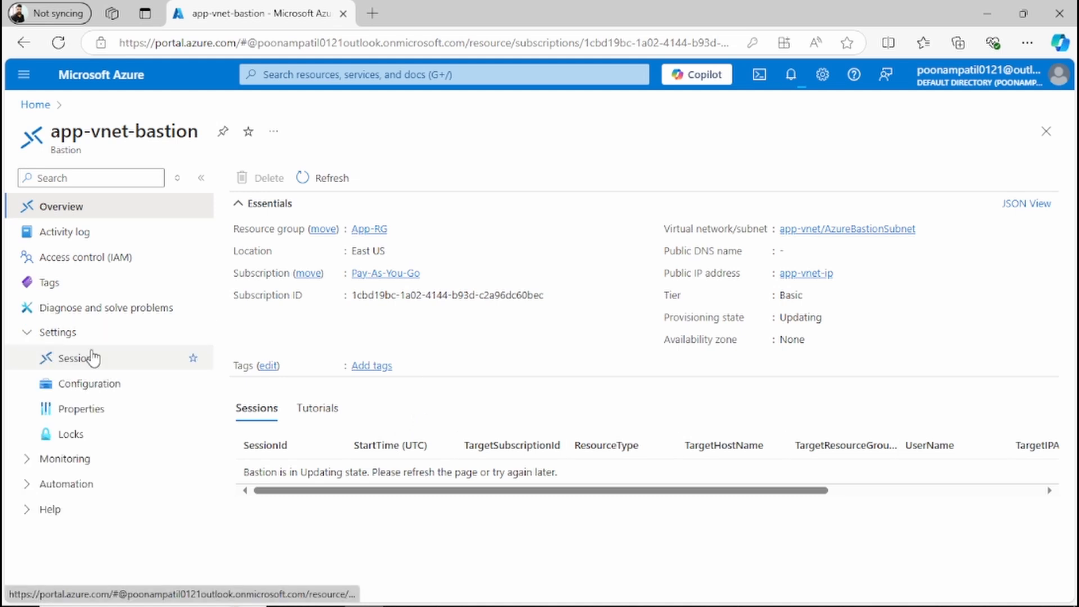
left_click(32, 336)
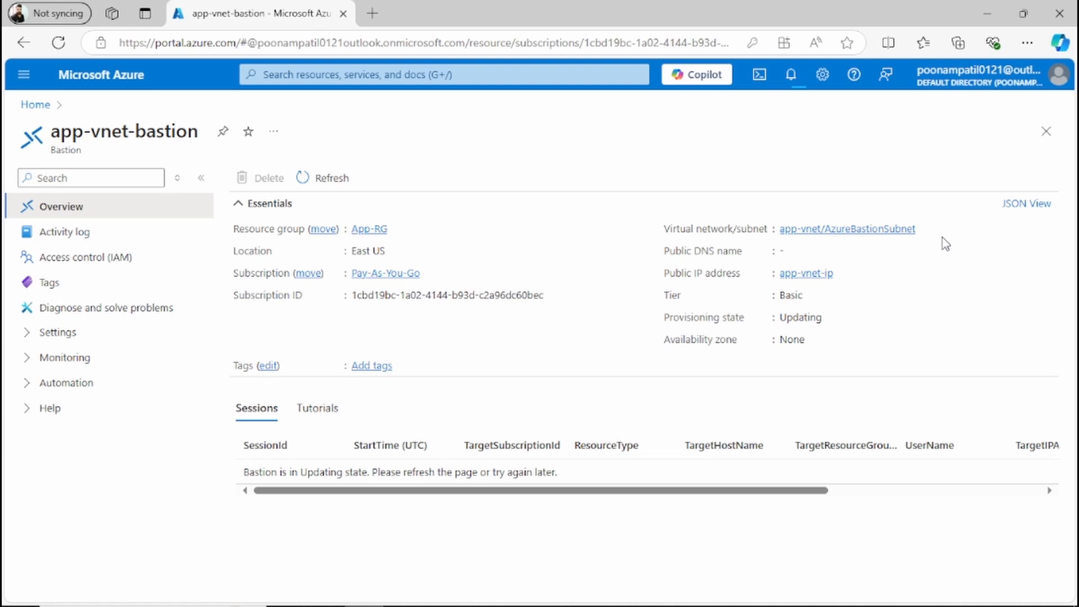
left_click_drag(942, 238, 352, 69)
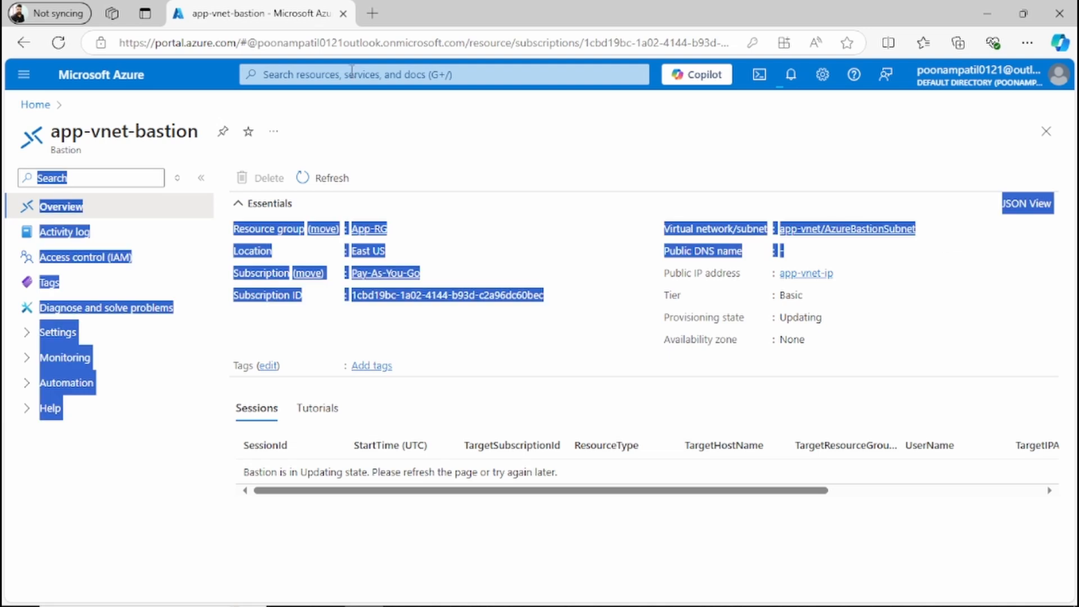
Step: Return to the app-vnet virtual network and check the deployment notifications
left_click(342, 67)
left_click(374, 321)
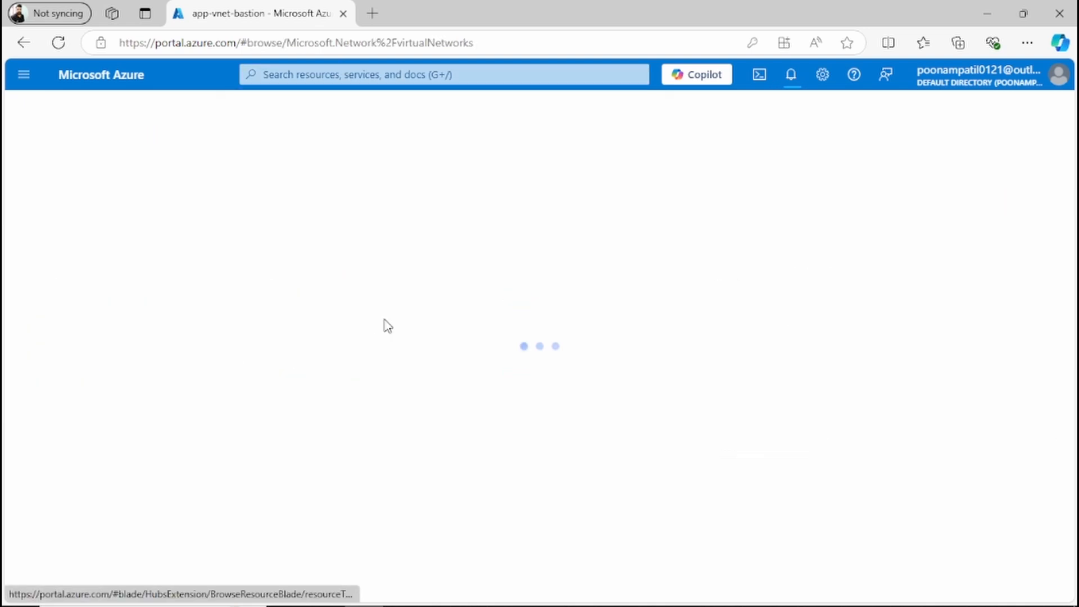
left_click(90, 306)
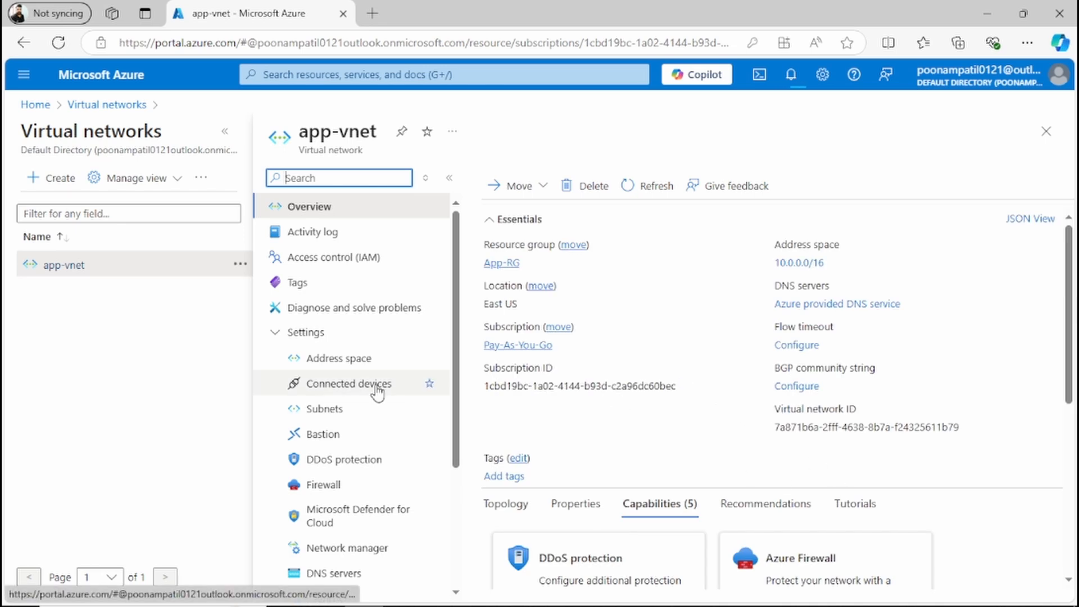
left_click(360, 433)
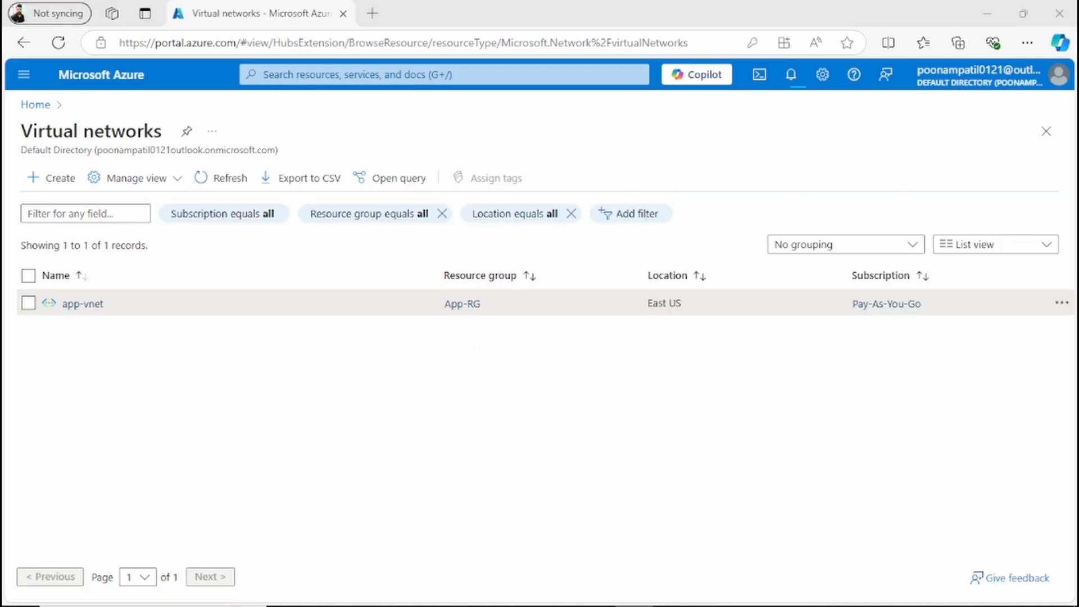
left_click(791, 76)
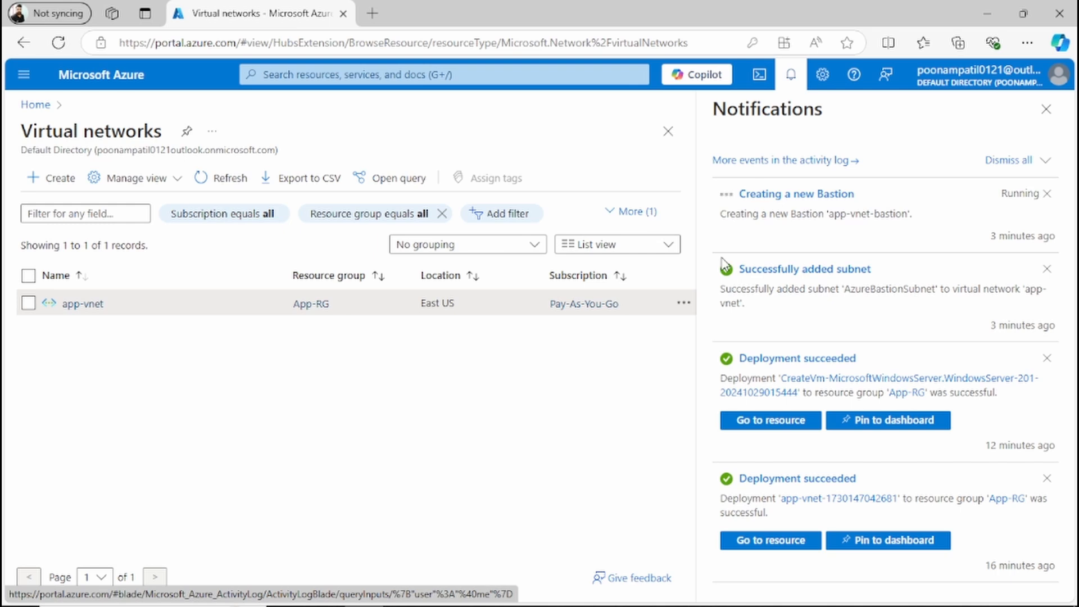
Step: Open the Subnets list of the app-vnet virtual network
left_click(310, 75)
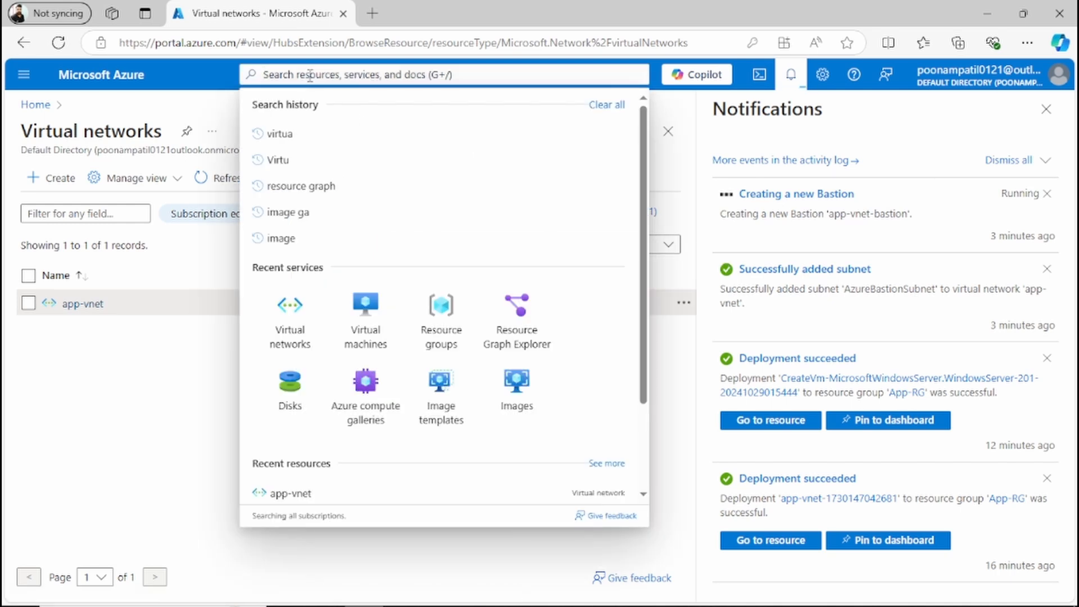
left_click(290, 338)
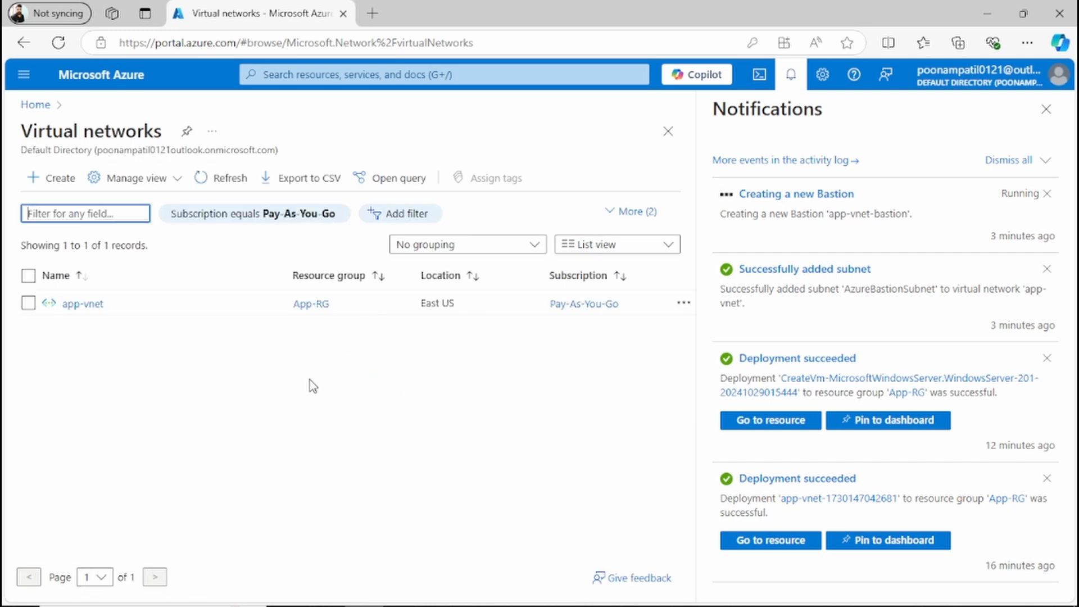
left_click(82, 303)
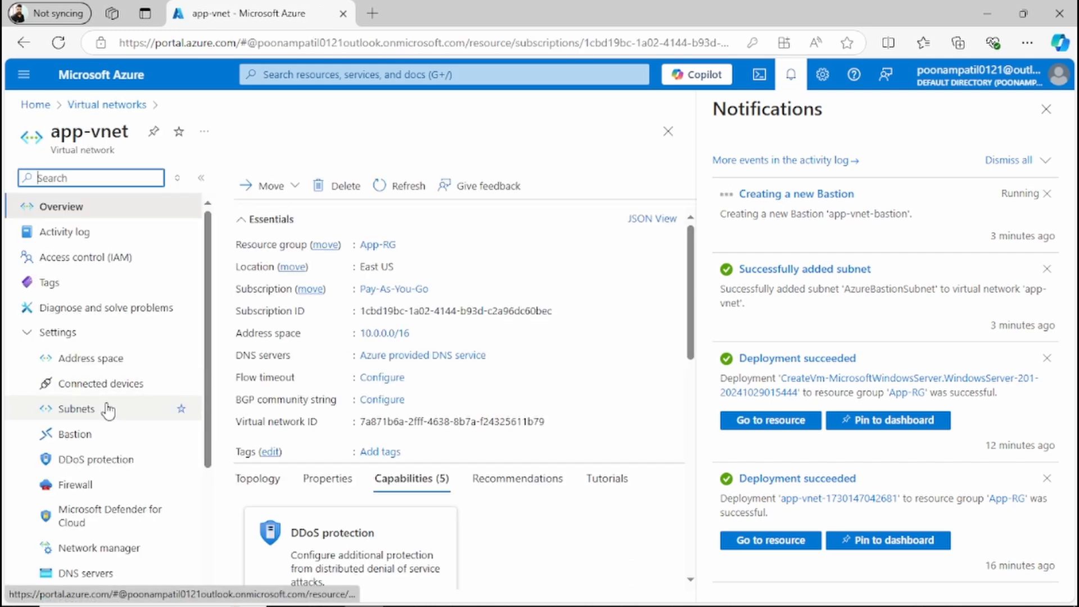
left_click(108, 409)
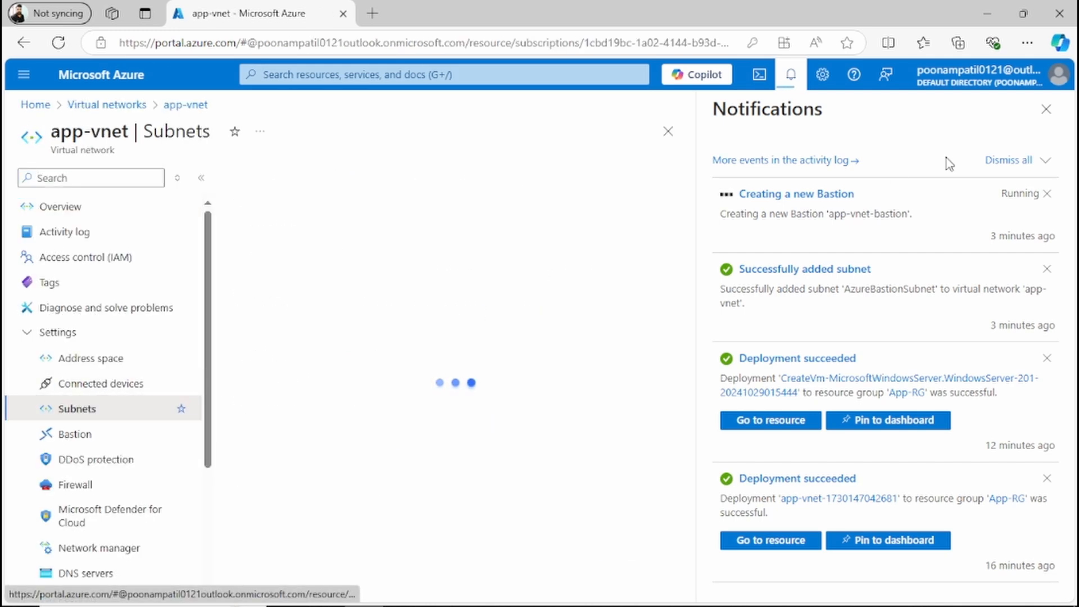
left_click(1045, 110)
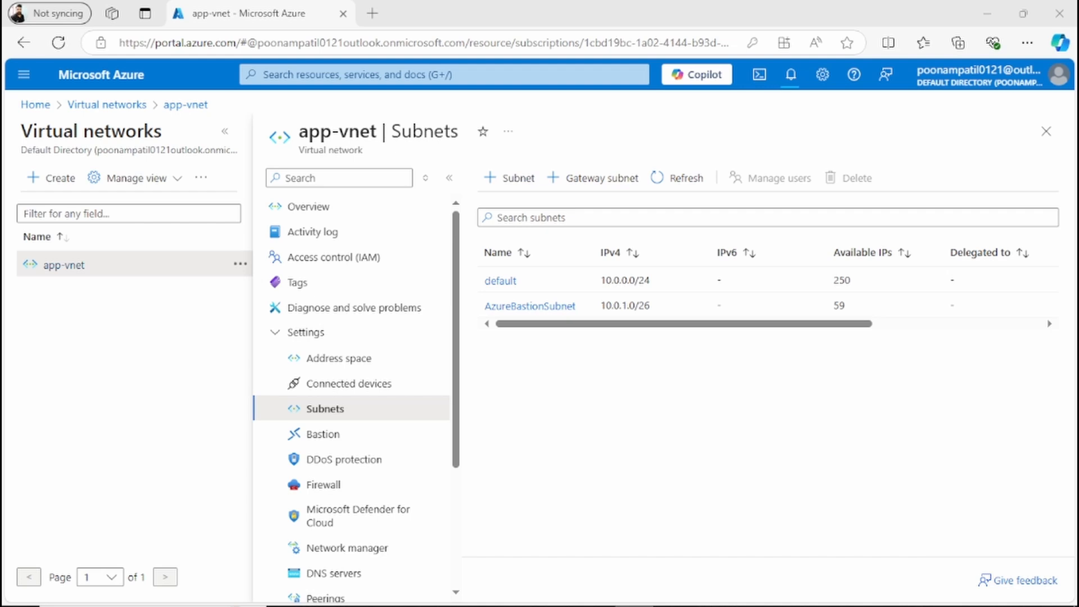
Step: Go to Virtual networks and start creating a new virtual network
left_click(322, 74)
type("Virtua")
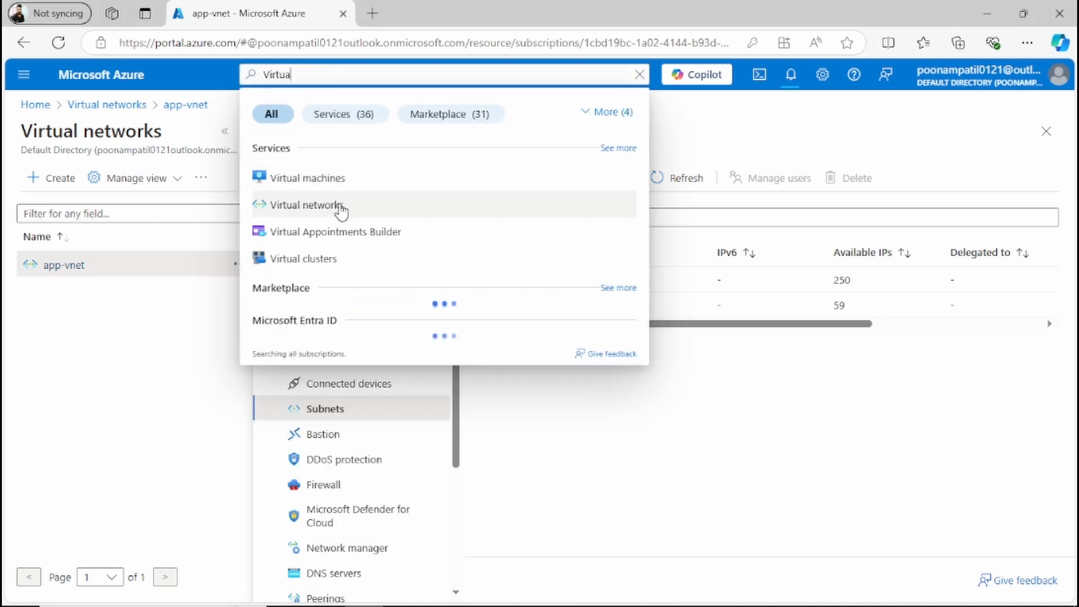
left_click(306, 205)
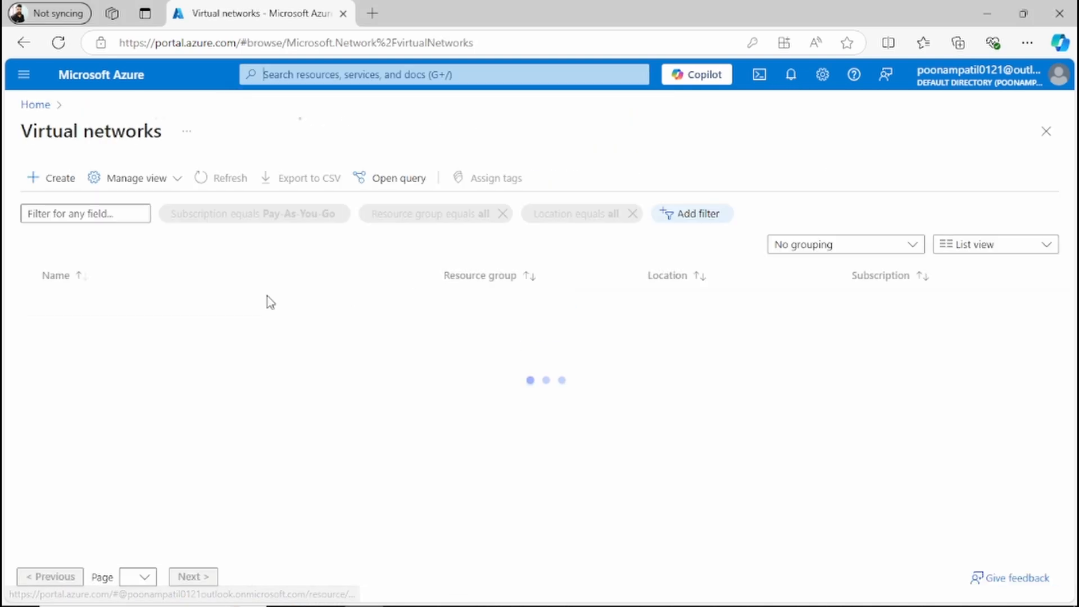
left_click(60, 178)
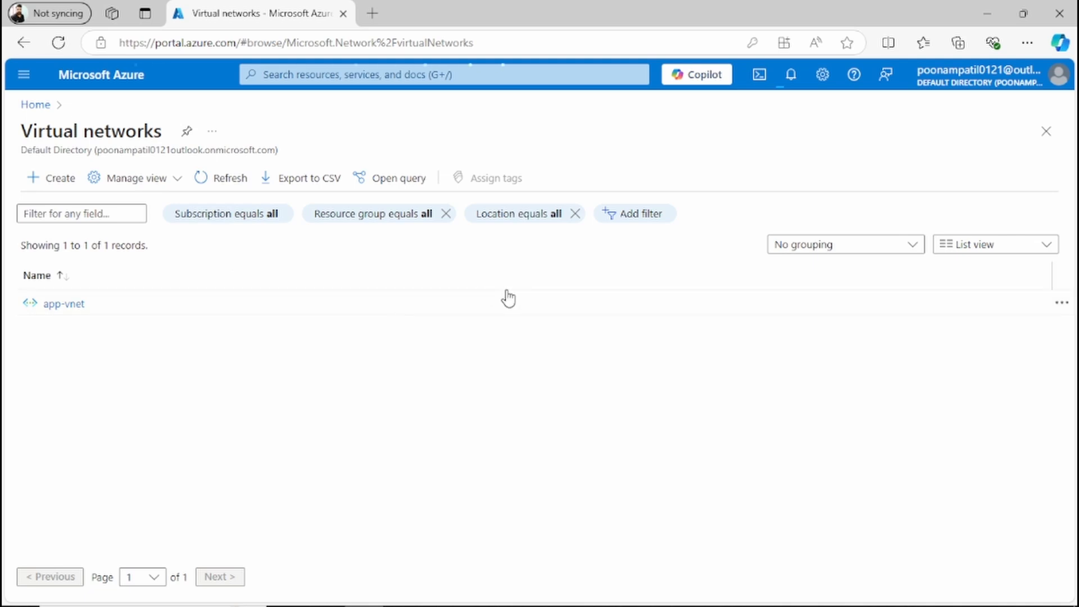
scroll(585, 414, "down", 2)
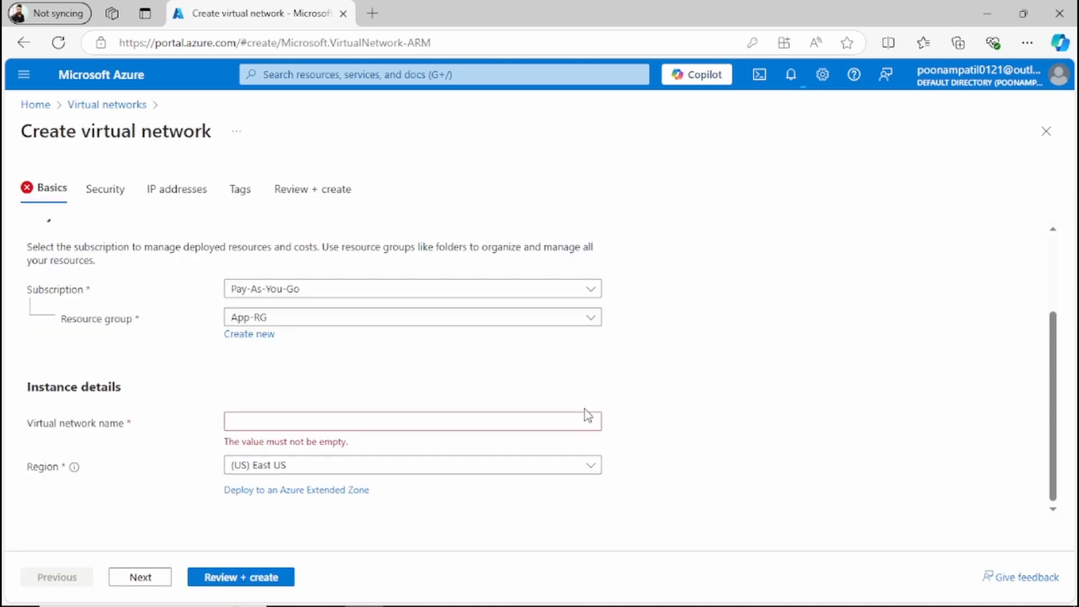
Step: Name the new virtual network db-ane in resource group App-RG, region East US
left_click(372, 420)
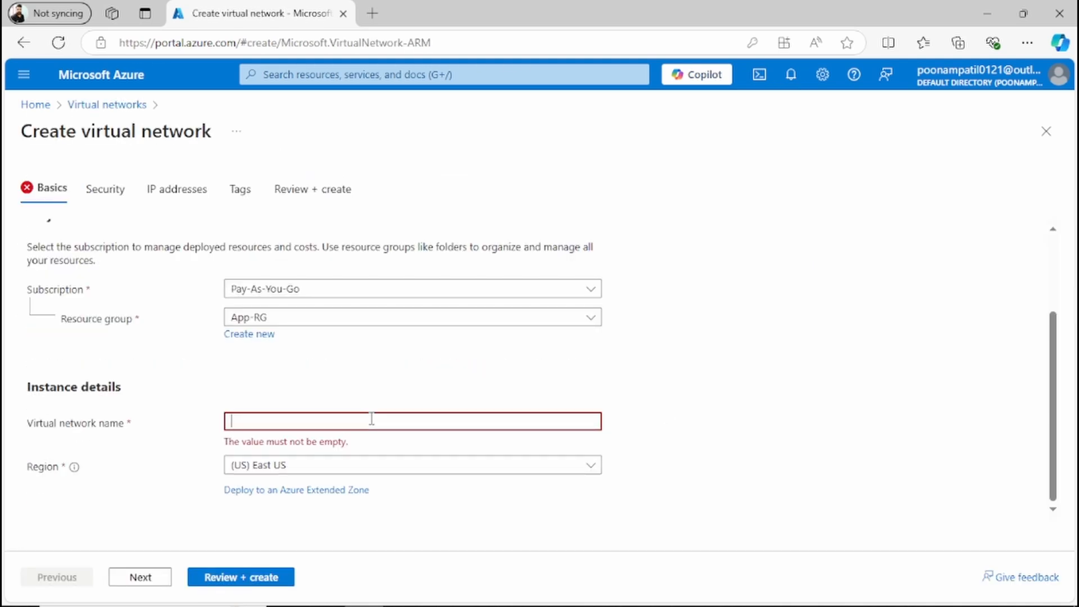
type("db-a")
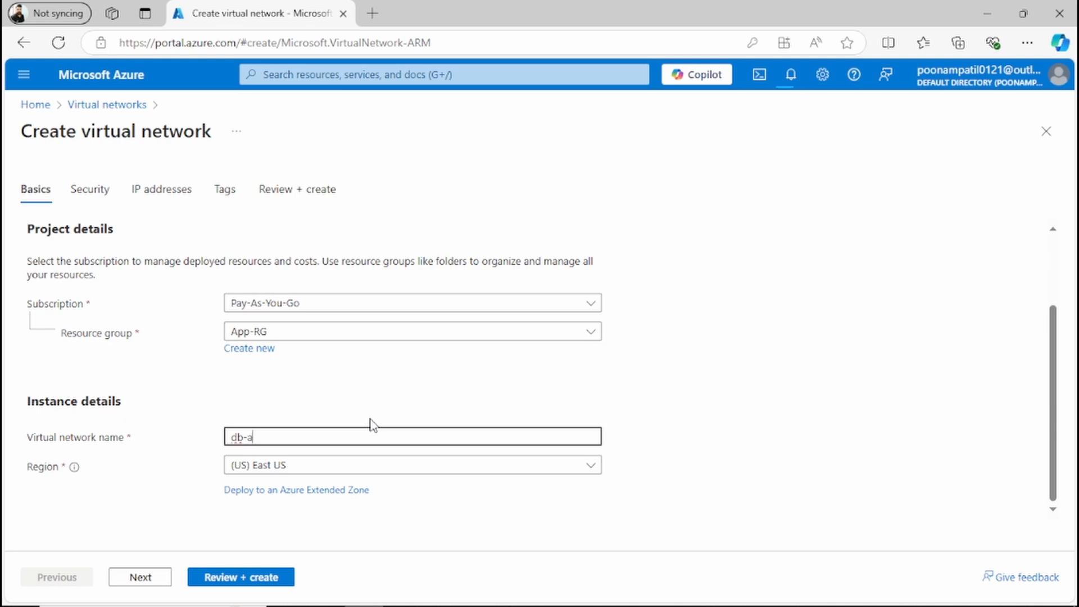
type("net")
Step: Advance through the remaining tabs to Review + create
left_click(160, 580)
double_click(159, 580)
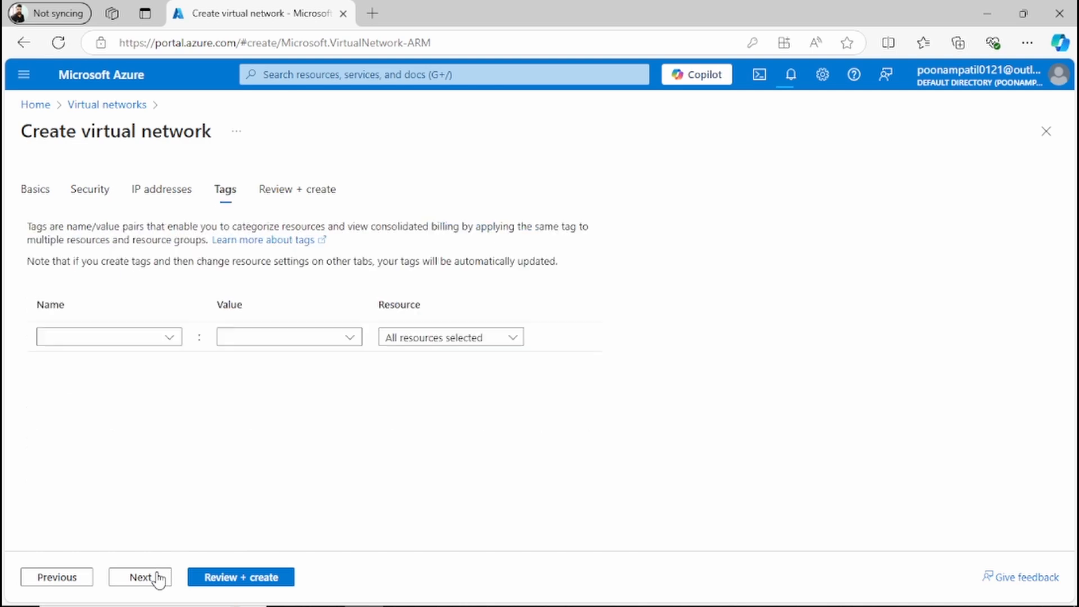
left_click(159, 580)
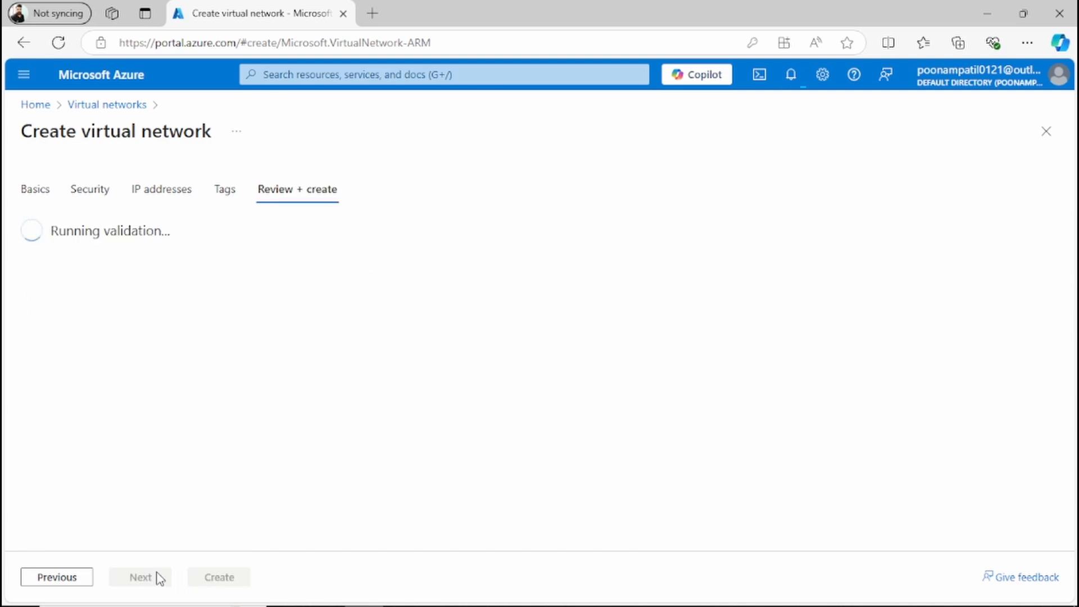
Step: Create the db-vnet virtual network and open the deployed resource
left_click(219, 577)
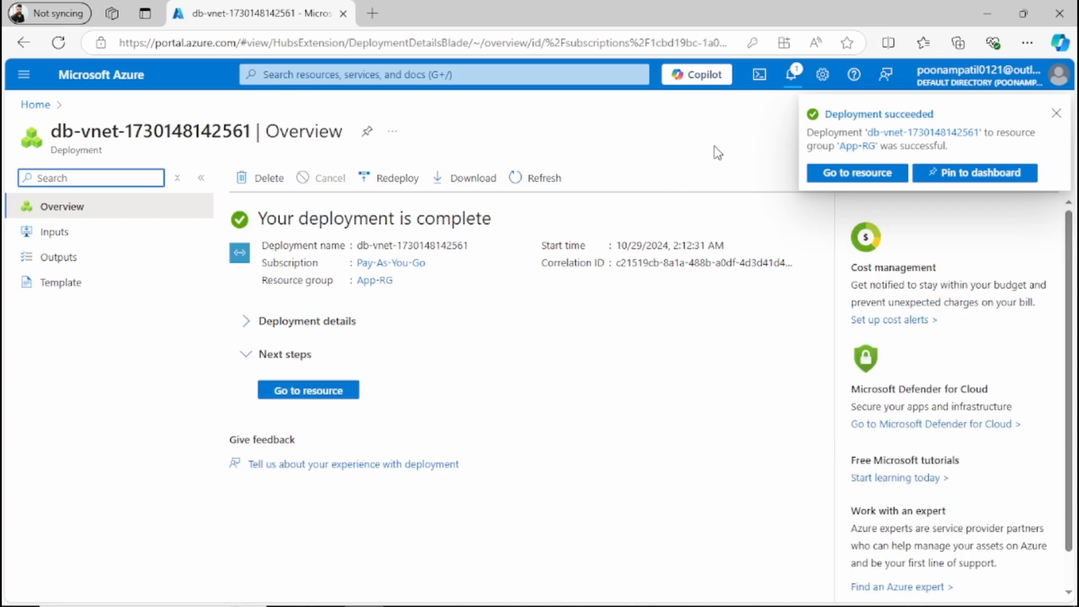
left_click(307, 393)
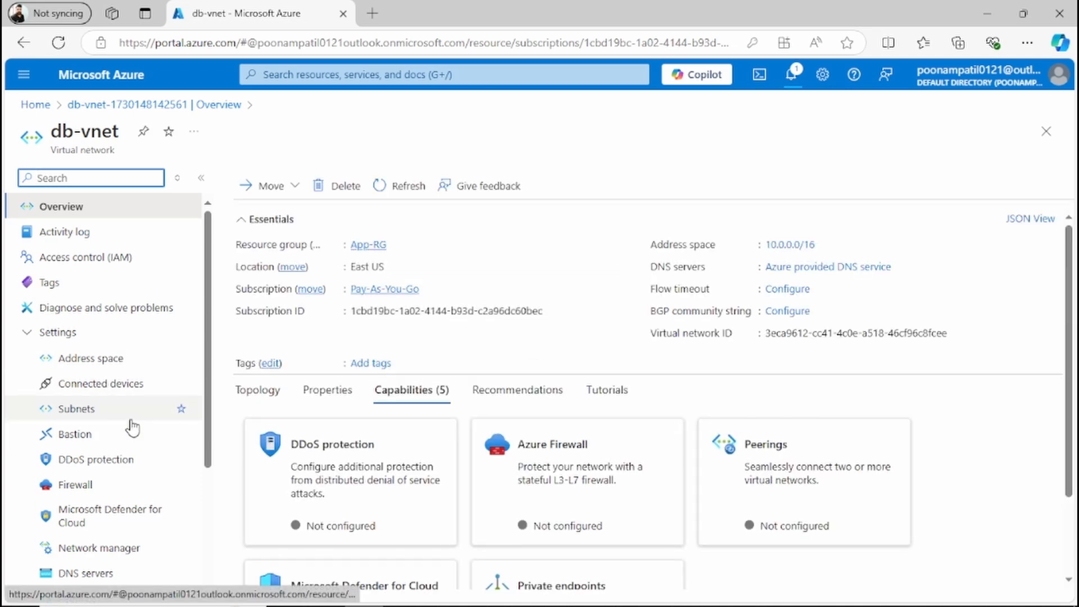
Step: Start a manually configured Bastion for db-vnet and name it mybastionaccess
left_click(127, 438)
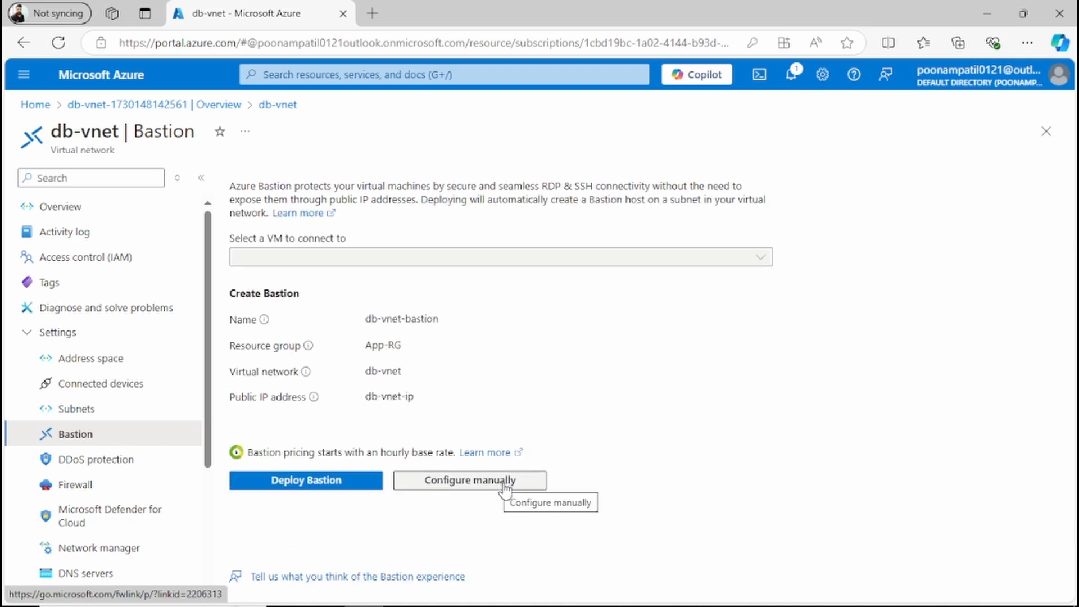
left_click(503, 481)
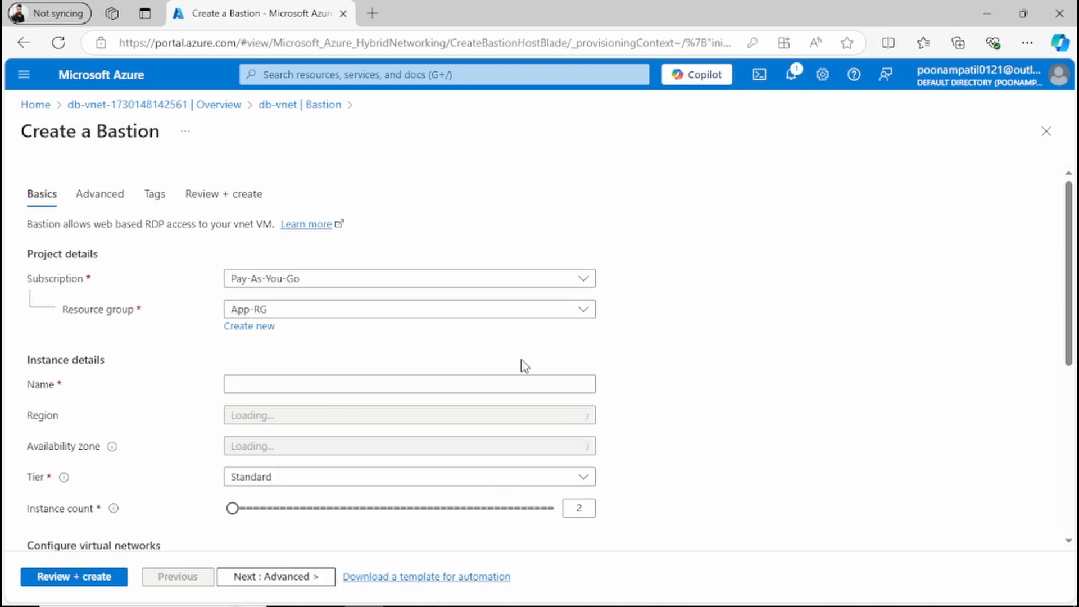
left_click(267, 386)
type("mybastionaccess")
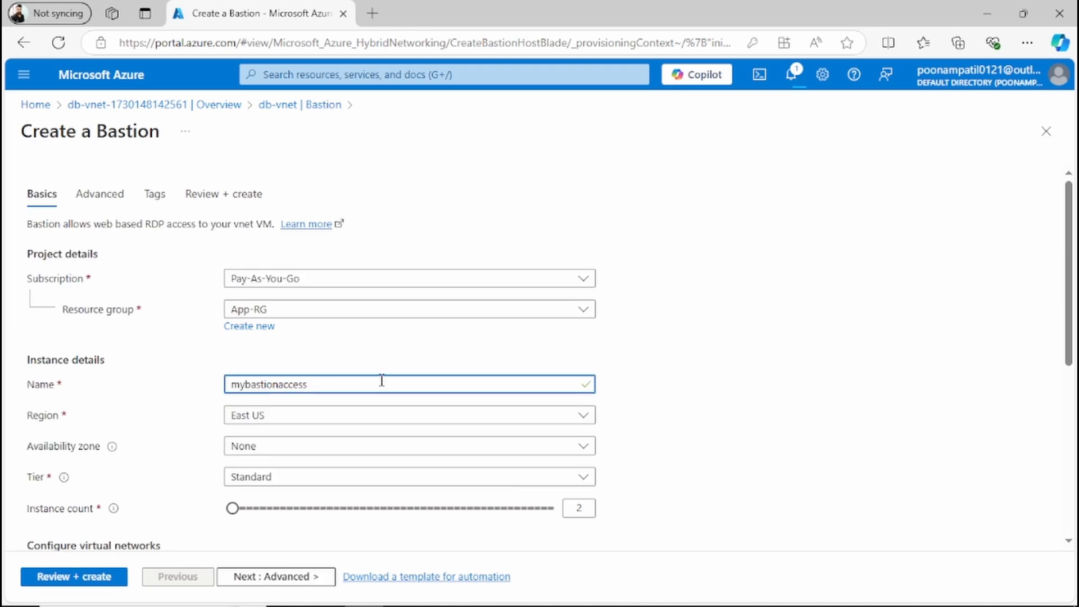
Step: Select db-vnet as the Bastion's virtual network
left_click(279, 446)
left_click(279, 446)
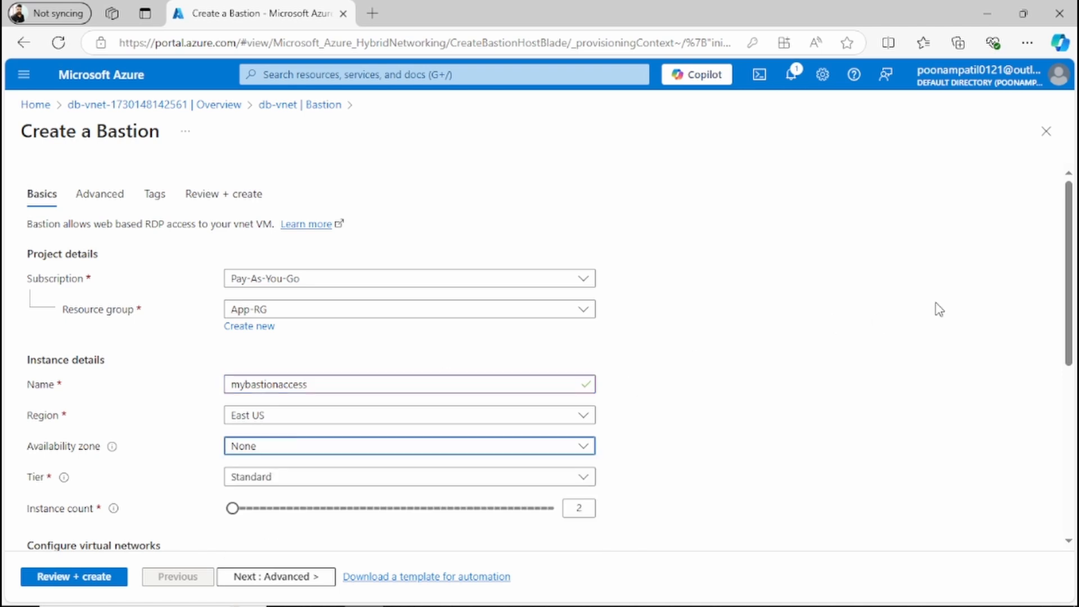
left_click_drag(1069, 306, 1053, 373)
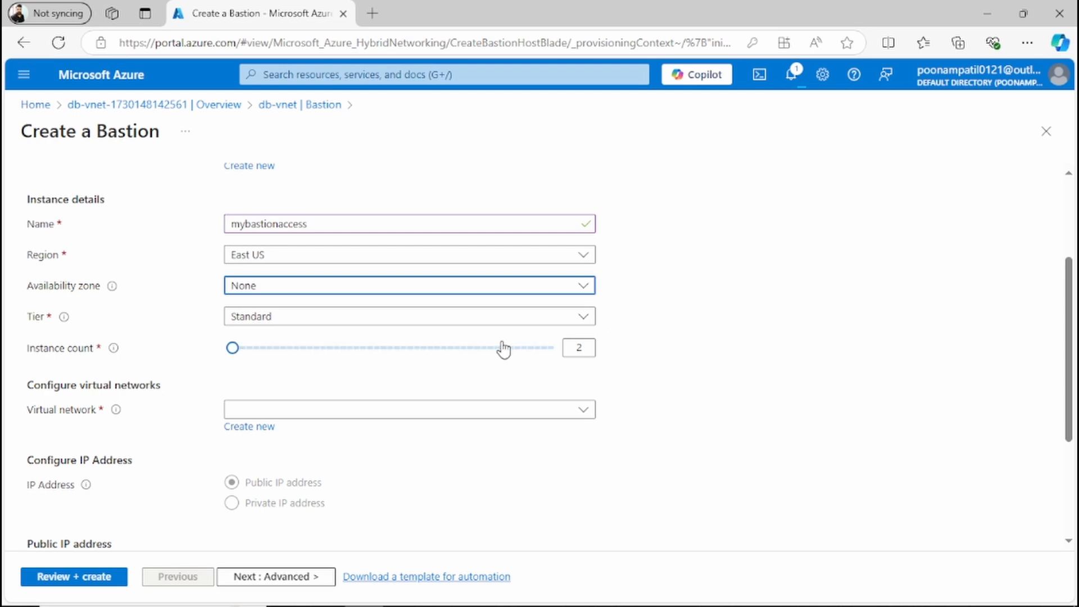
left_click(264, 320)
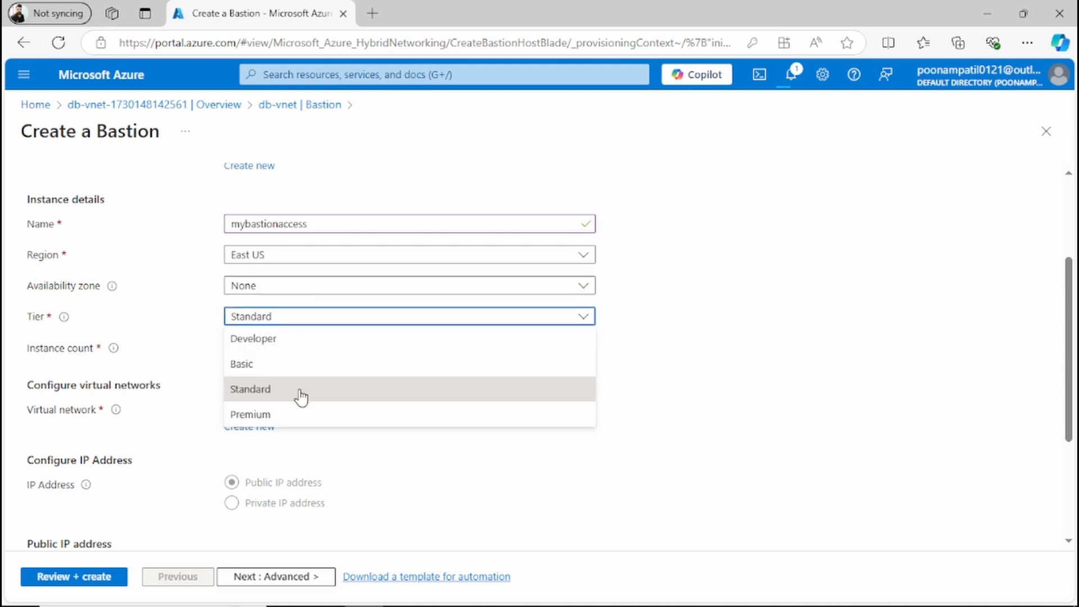
left_click(830, 353)
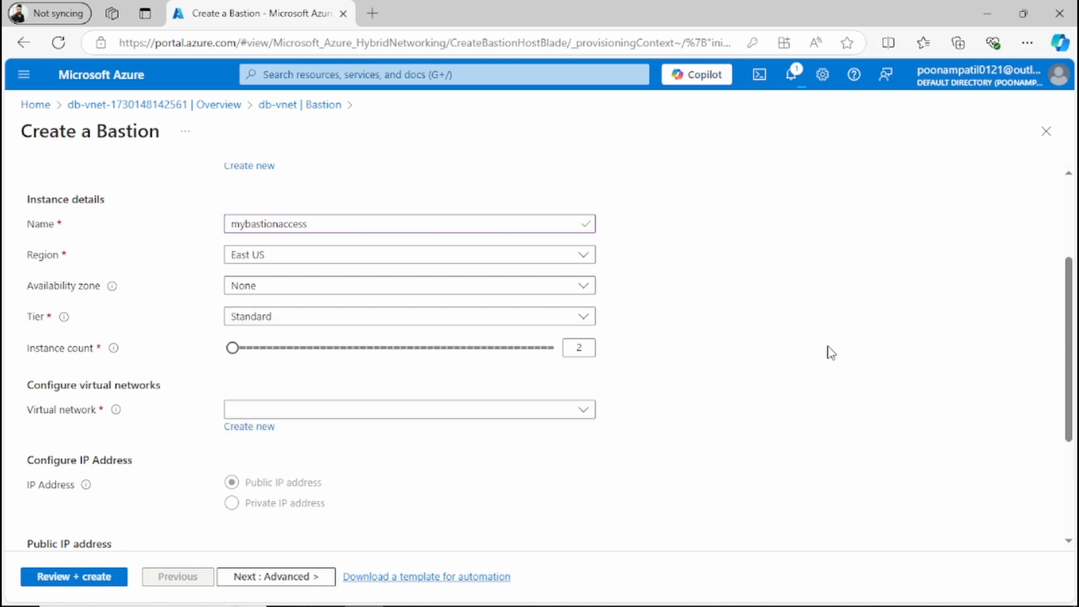
left_click(357, 414)
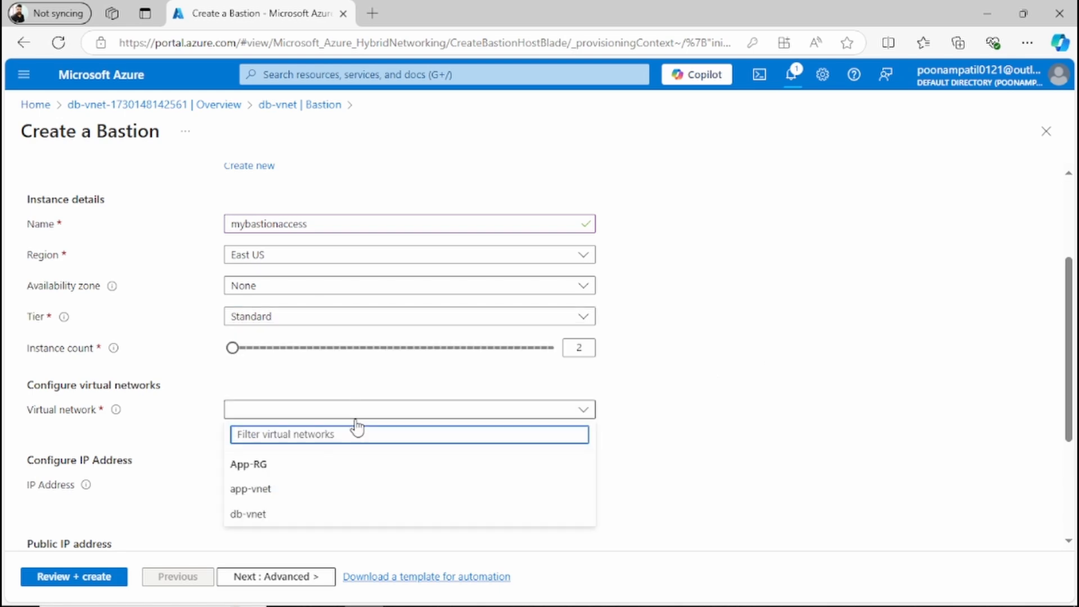
left_click(295, 514)
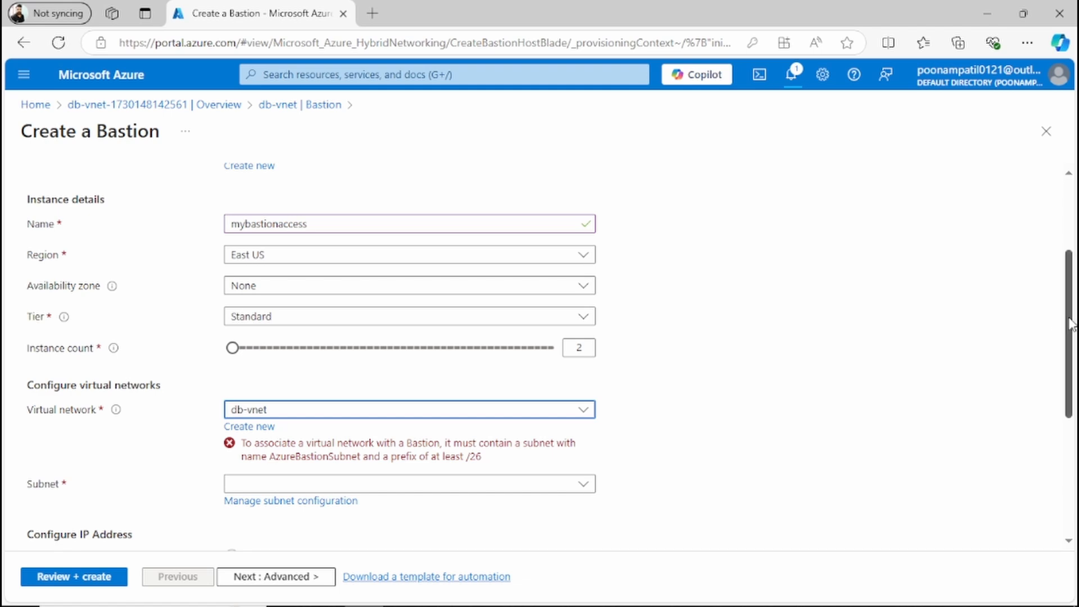
Step: Copy the required subnet name AzureBastionSubnet and start adding a subnet in db-vnet's subnet configuration
left_click_drag(1070, 323, 879, 366)
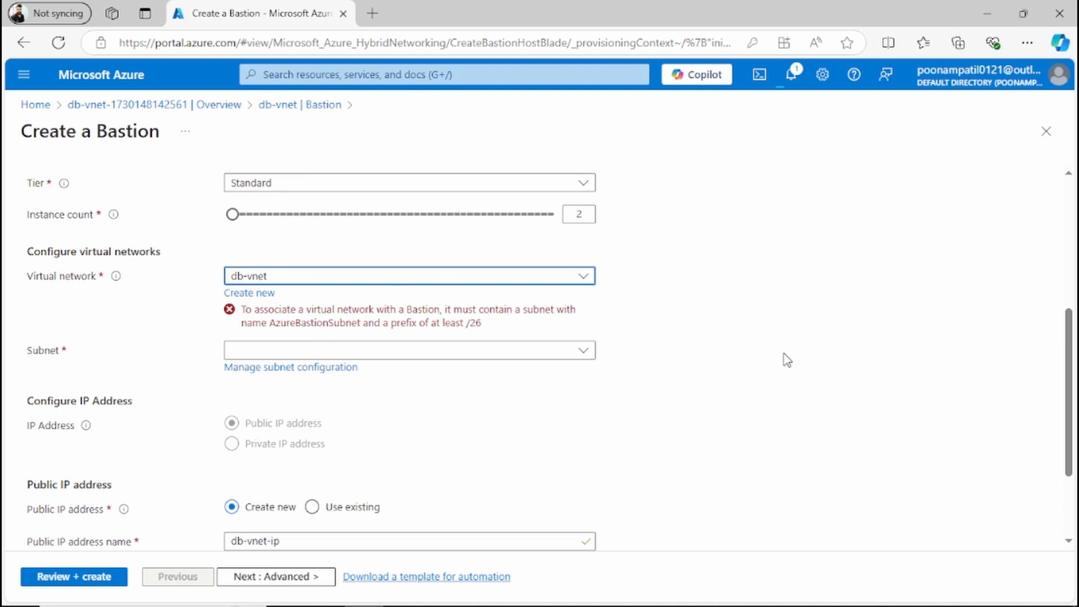
double_click(319, 325)
key("ctrl+c")
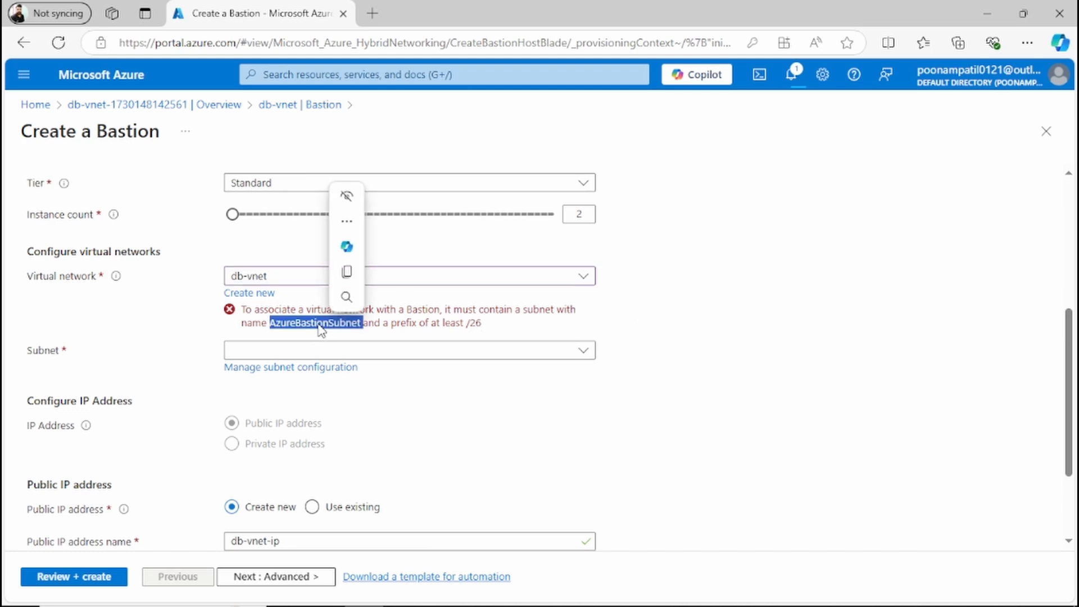
scroll(775, 348, "down", 1)
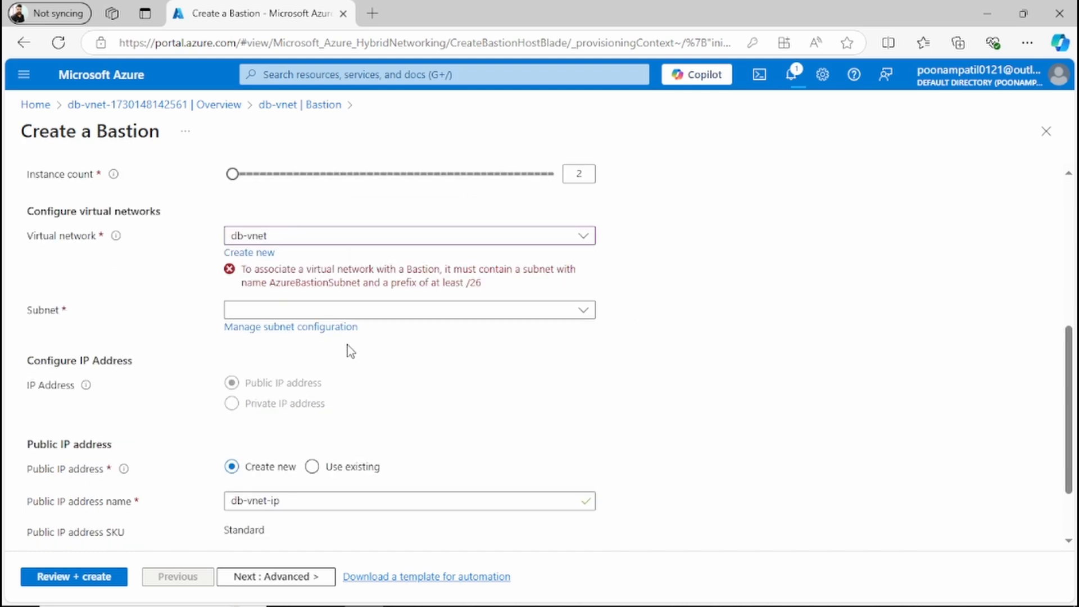
left_click(307, 337)
left_click(251, 180)
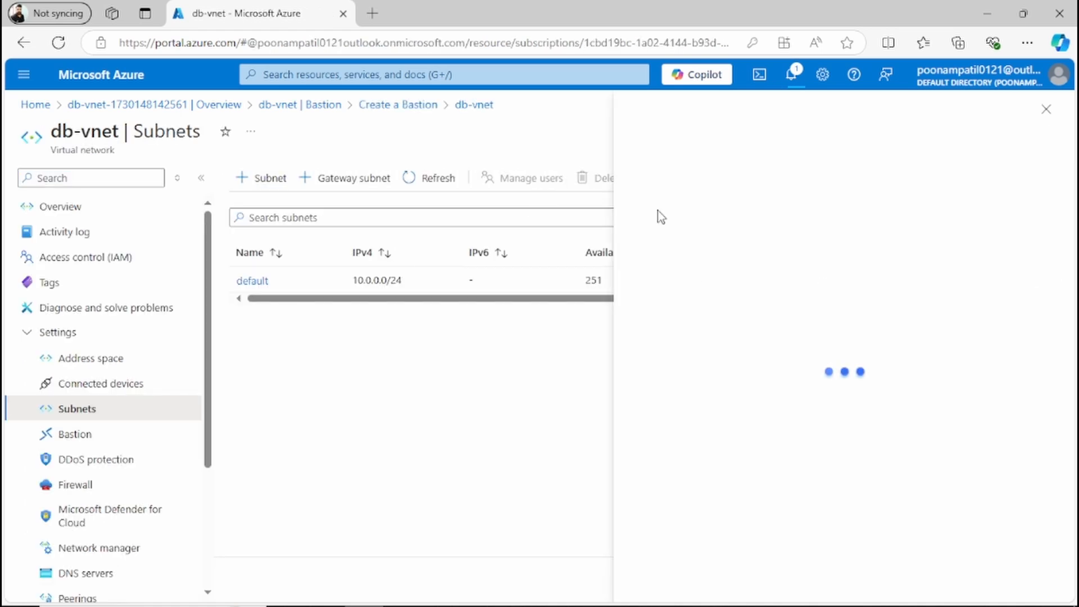
Step: Name the new subnet AzureBastionSubnet
double_click(683, 229)
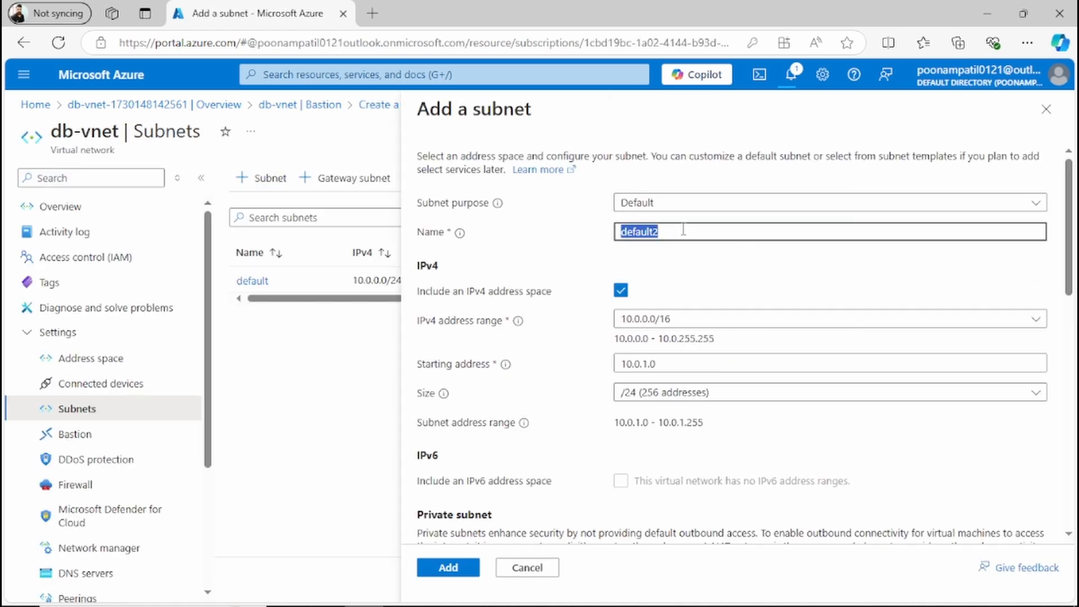
key("ctrl+v")
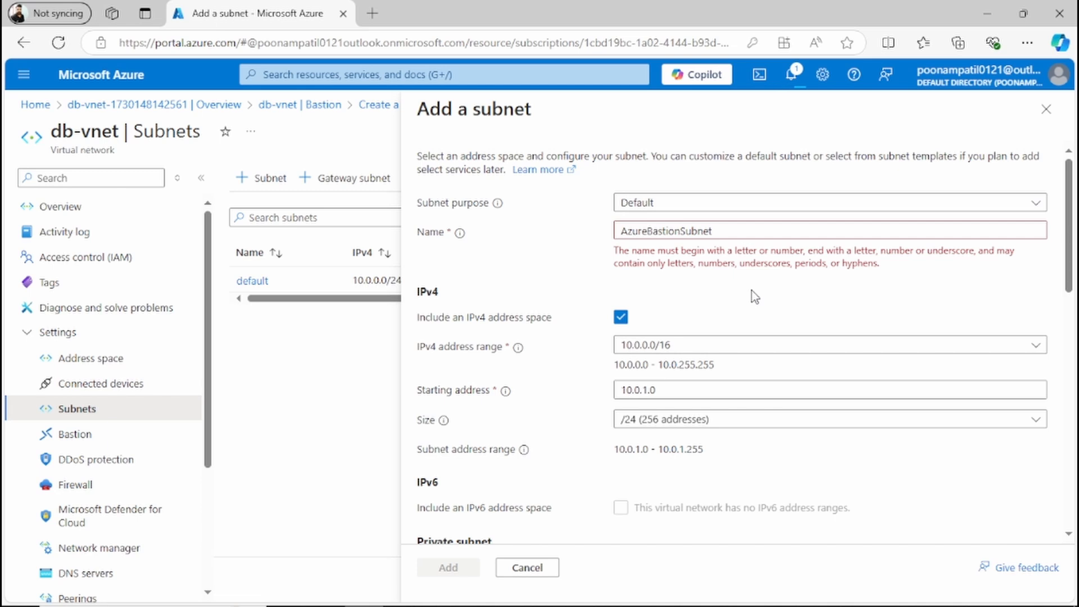
right_click(629, 230)
left_click(630, 230)
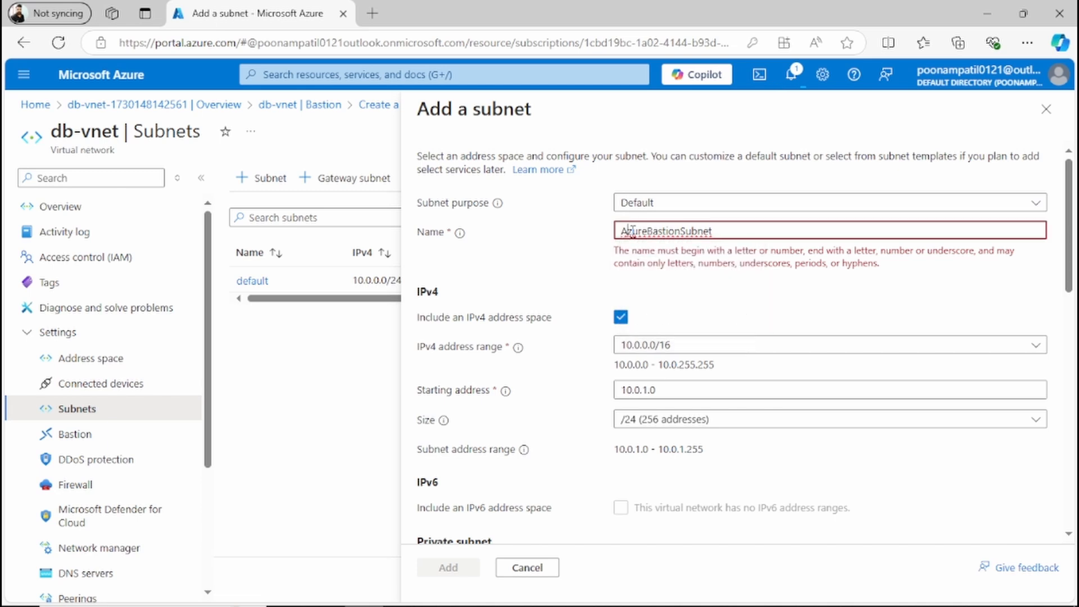
key("BackSpace")
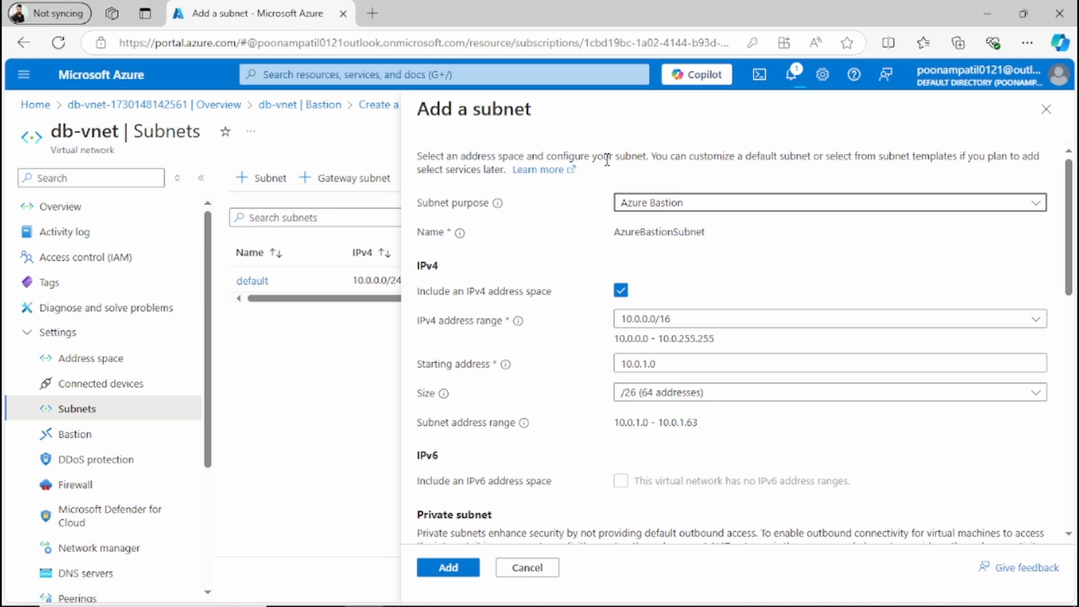
Step: Add the AzureBastionSubnet with purpose Azure Bastion and a /26 size
left_click(681, 209)
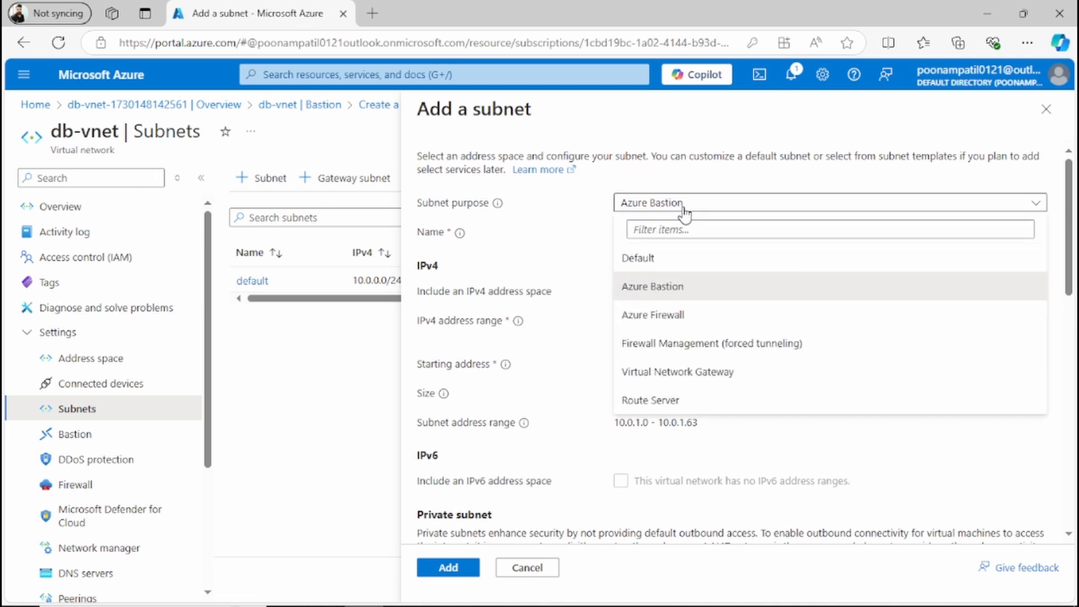
left_click(683, 209)
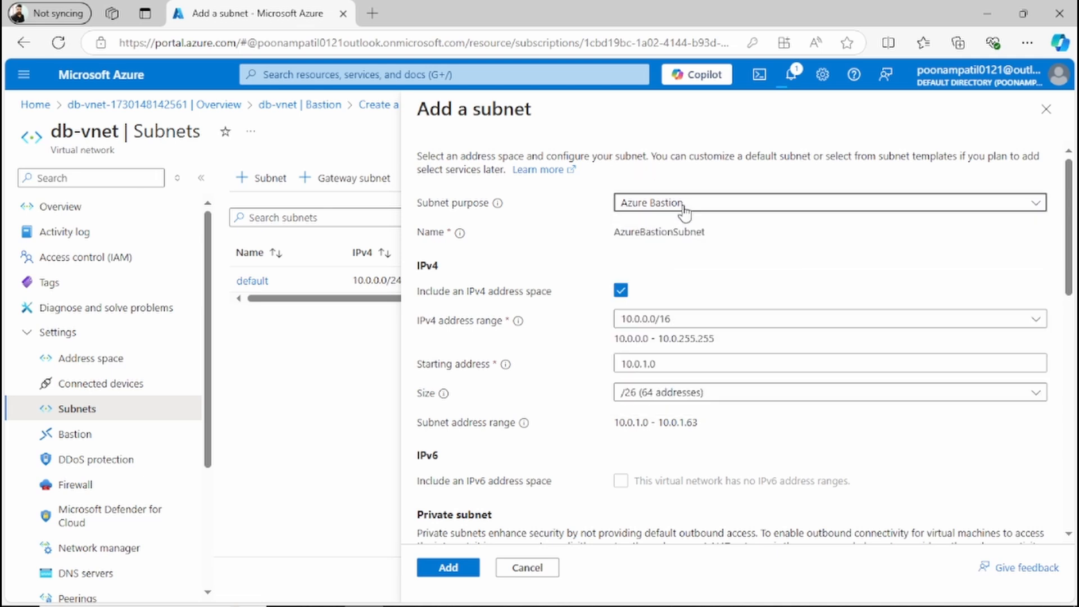
left_click(683, 209)
left_click(684, 208)
left_click(627, 293)
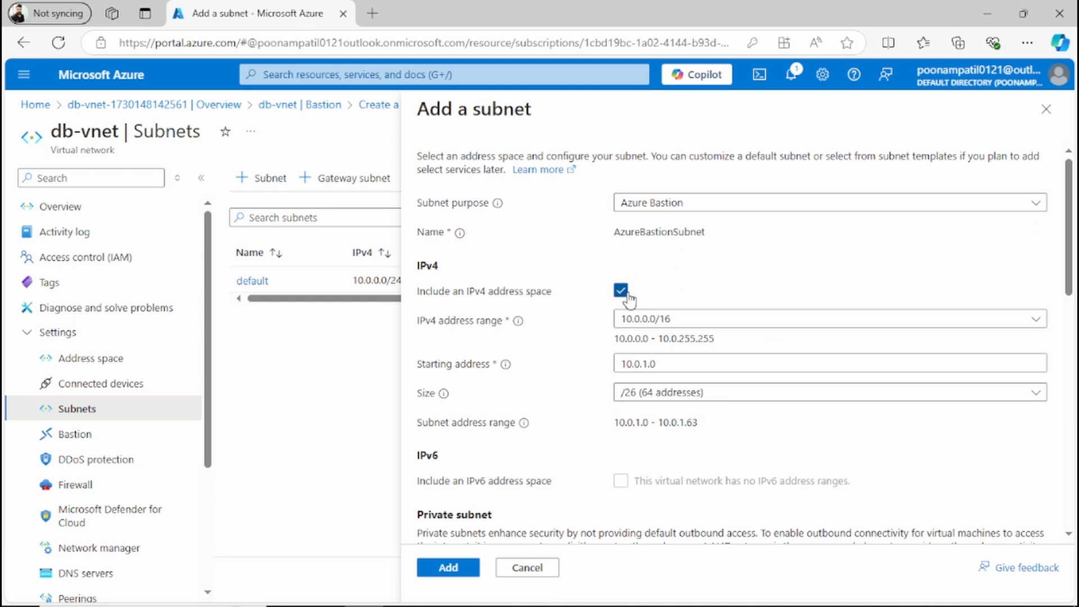
left_click(460, 567)
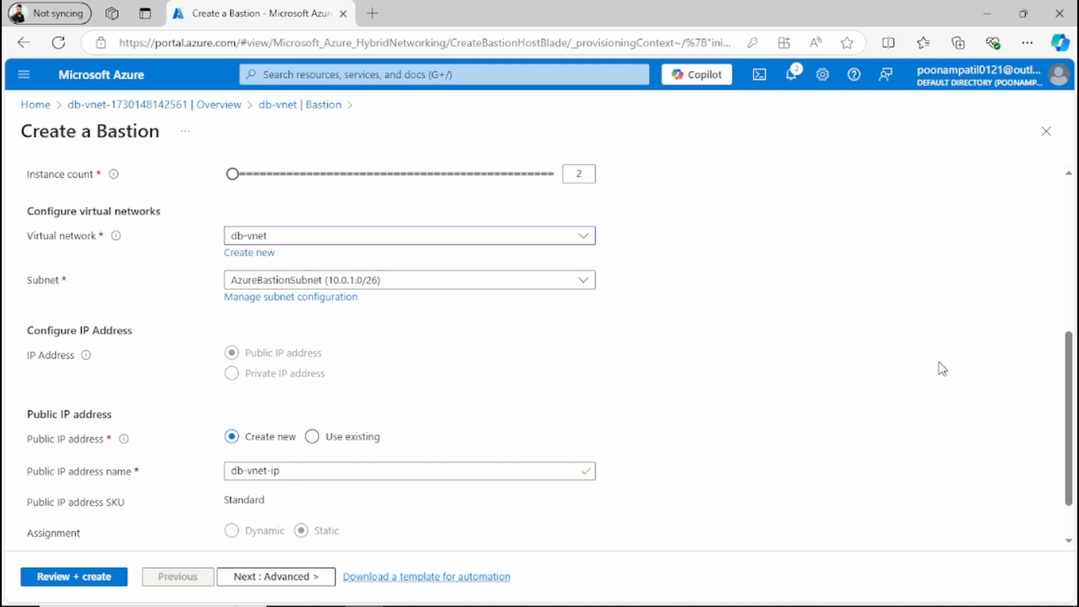
Step: Check the public IP address settings and move on to the Bastion's Advanced settings
mouse_move(1071, 438)
left_mouse_down()
mouse_move(1074, 279)
mouse_move(1060, 346)
mouse_move(1070, 428)
left_mouse_up()
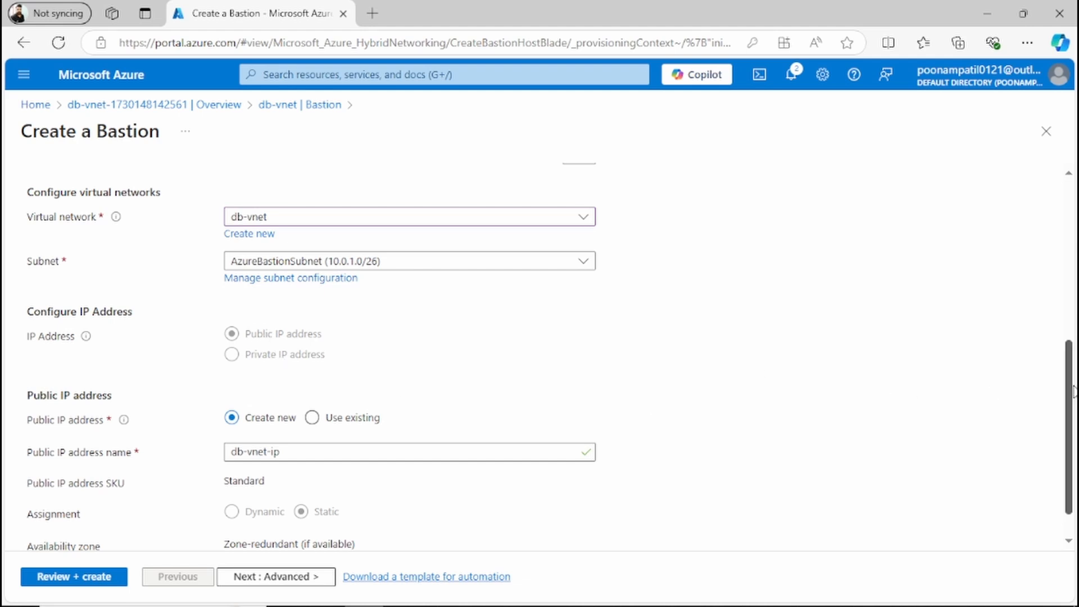
scroll(1071, 394, "down", 1)
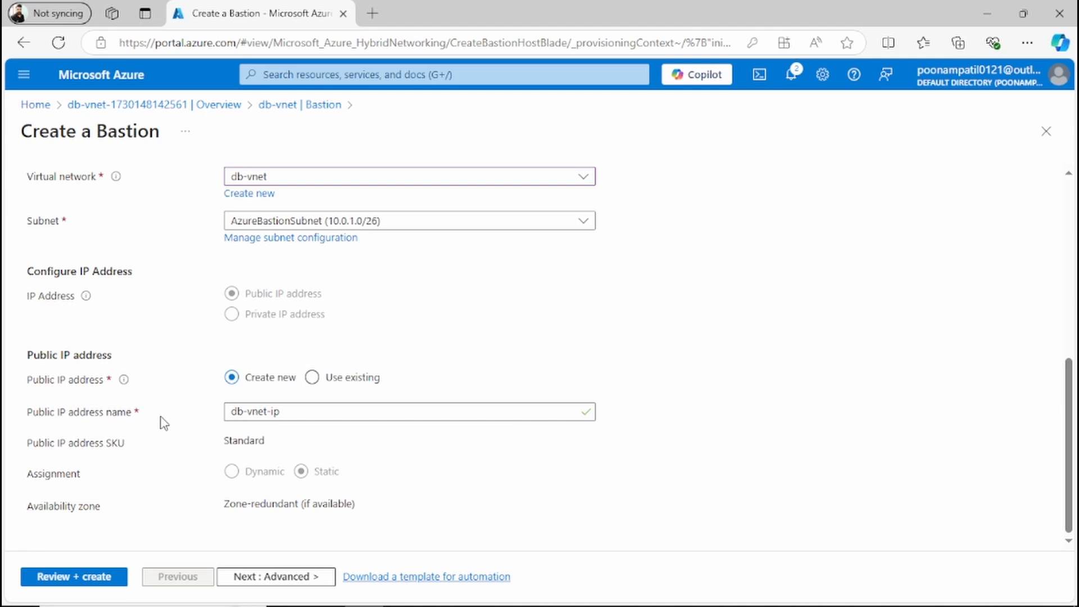
left_click(279, 414)
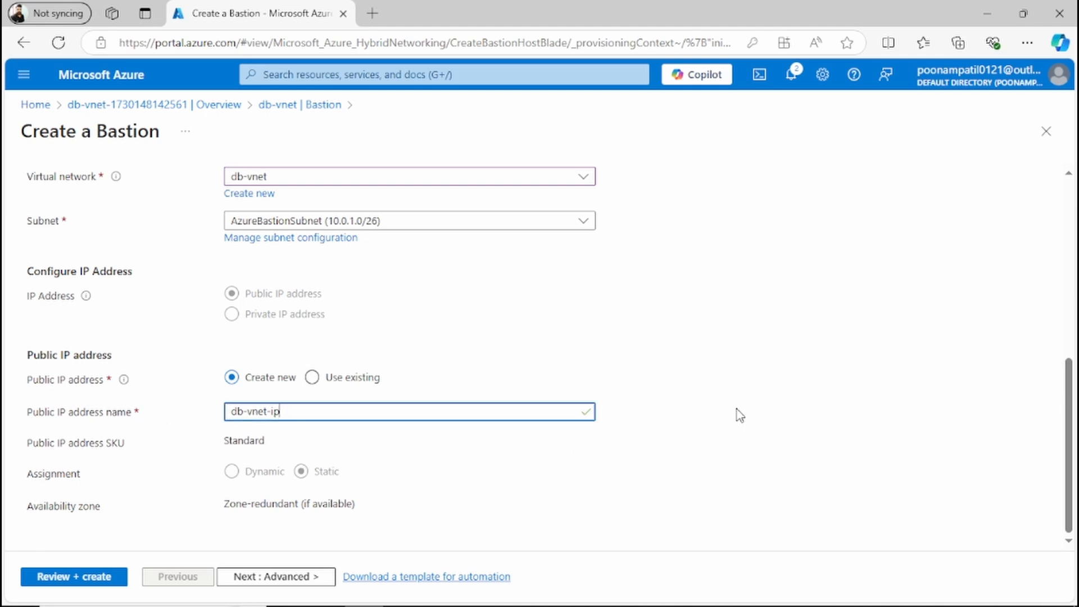
left_click(242, 577)
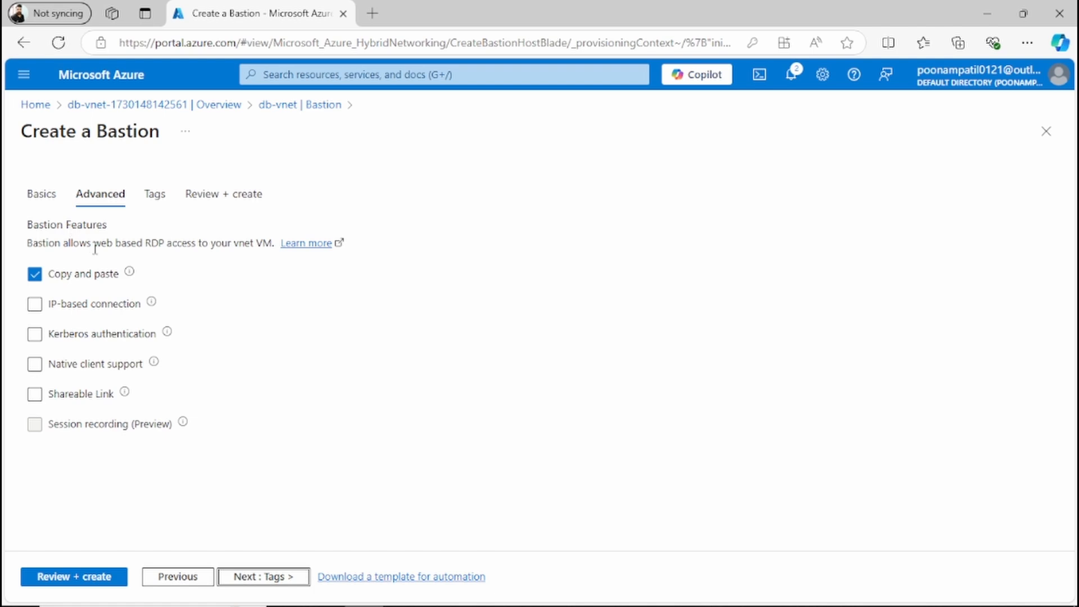
Step: Enable IP-based connection, create the Bastion, and open the notifications
left_click(34, 305)
mouse_move(130, 274)
left_click(270, 576)
left_click(270, 576)
left_click(790, 74)
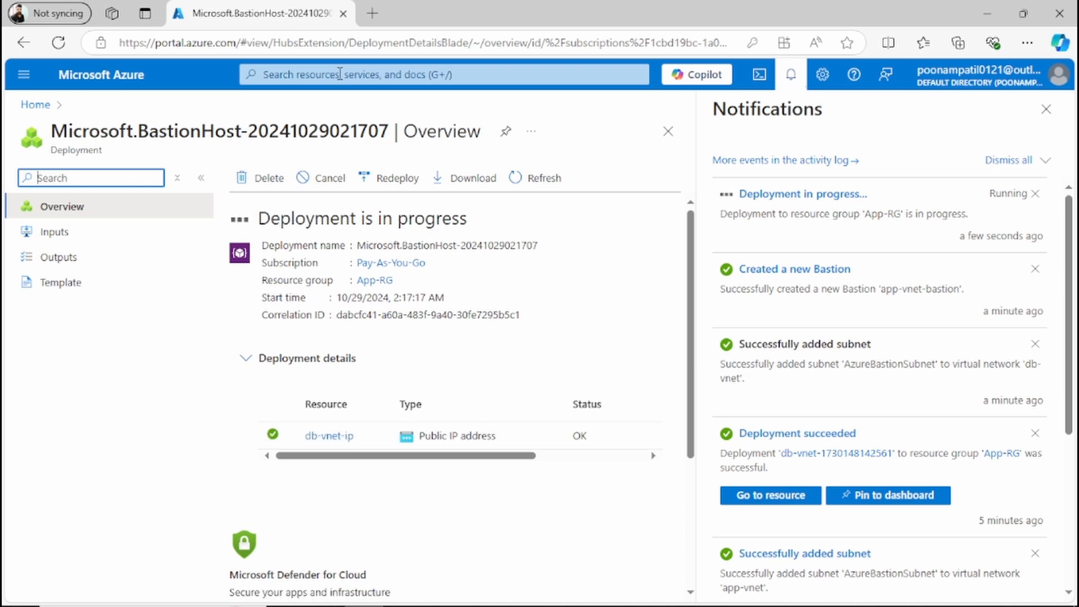
Step: Open the azureappvm001 virtual machine from the Virtual machines list and go to its Bastion connection page
left_click(340, 74)
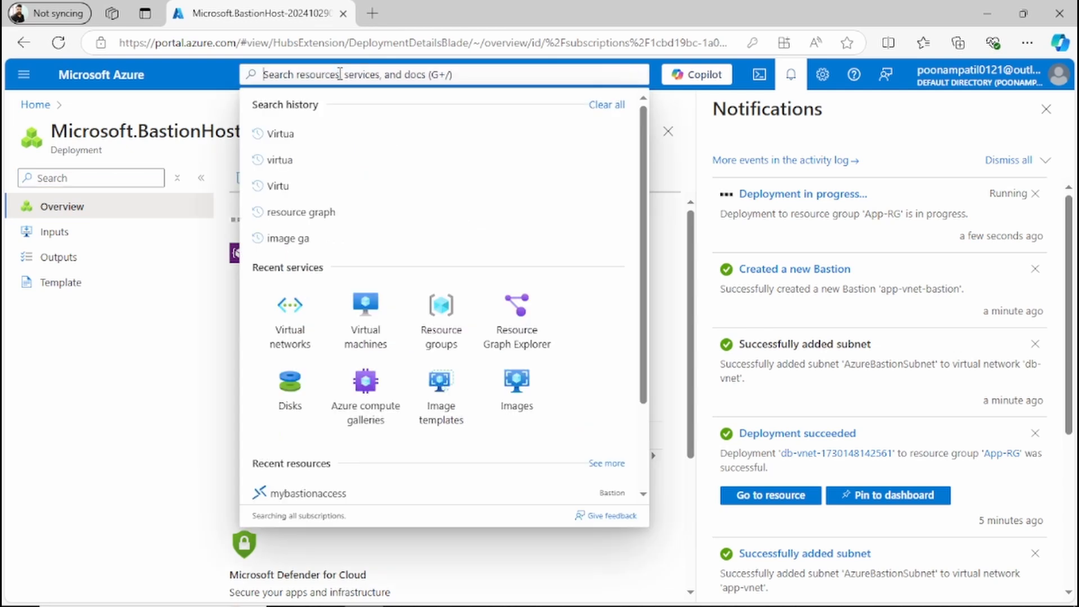
left_click(375, 301)
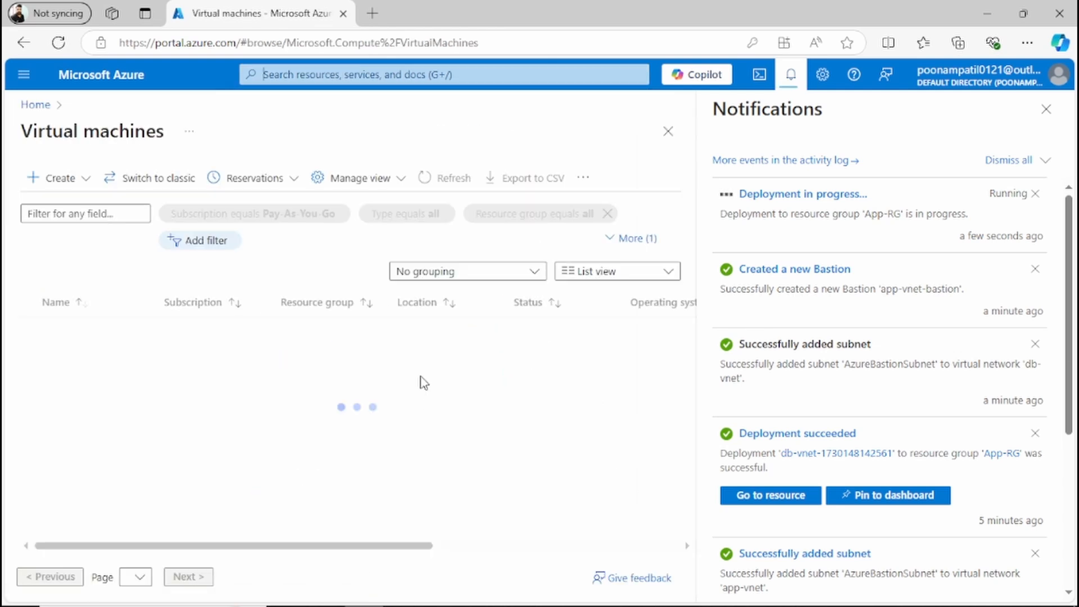
left_click(113, 304)
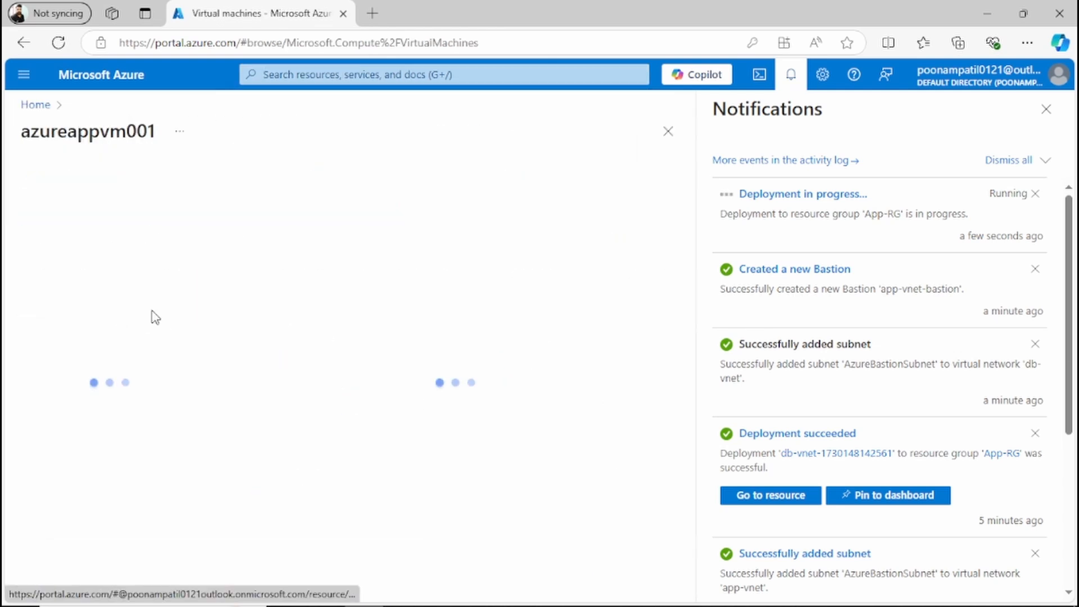
left_click(1045, 109)
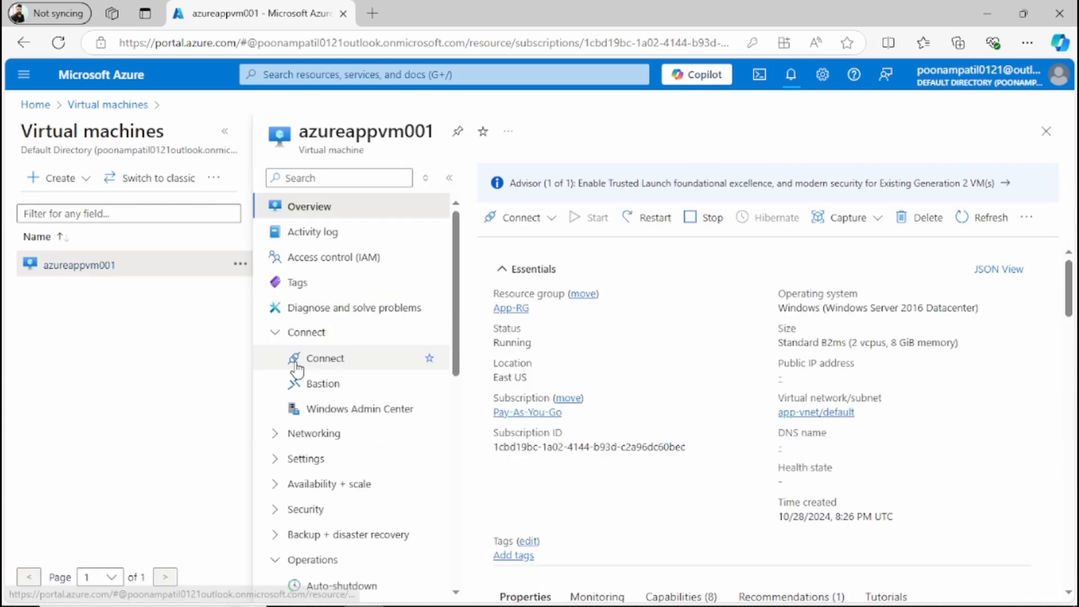
left_click(377, 382)
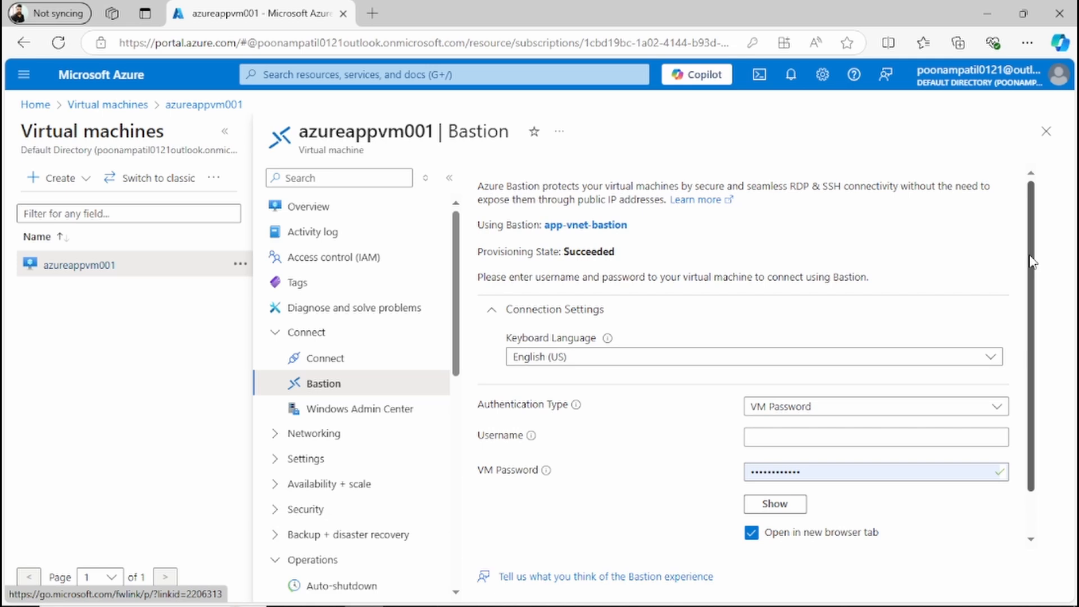
Step: Switch the Bastion authentication type to Password from Azure Key Vault
left_click_drag(1032, 261, 1031, 296)
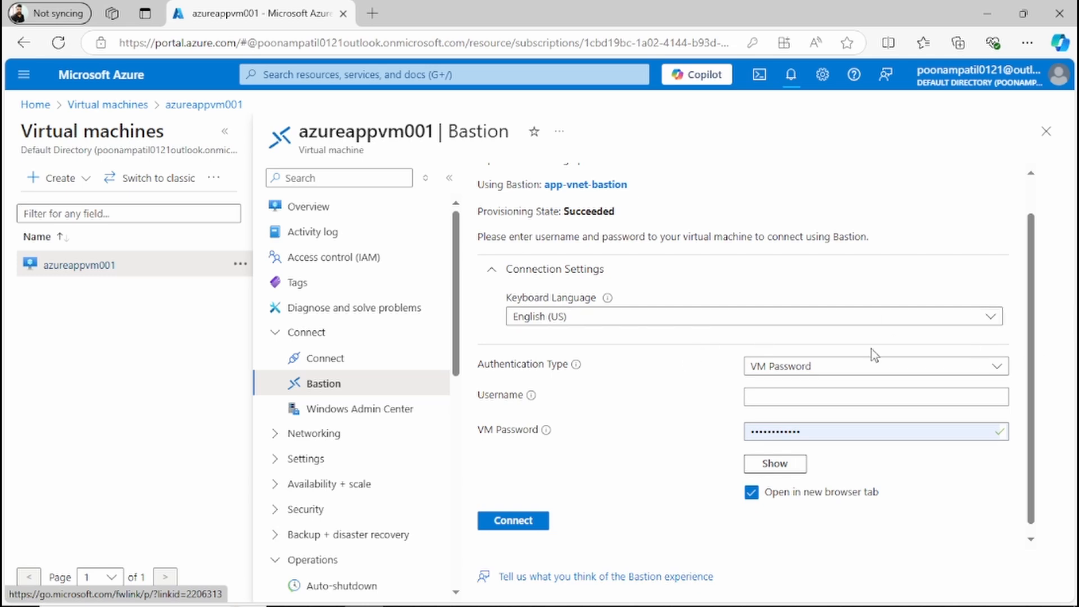
left_click(819, 369)
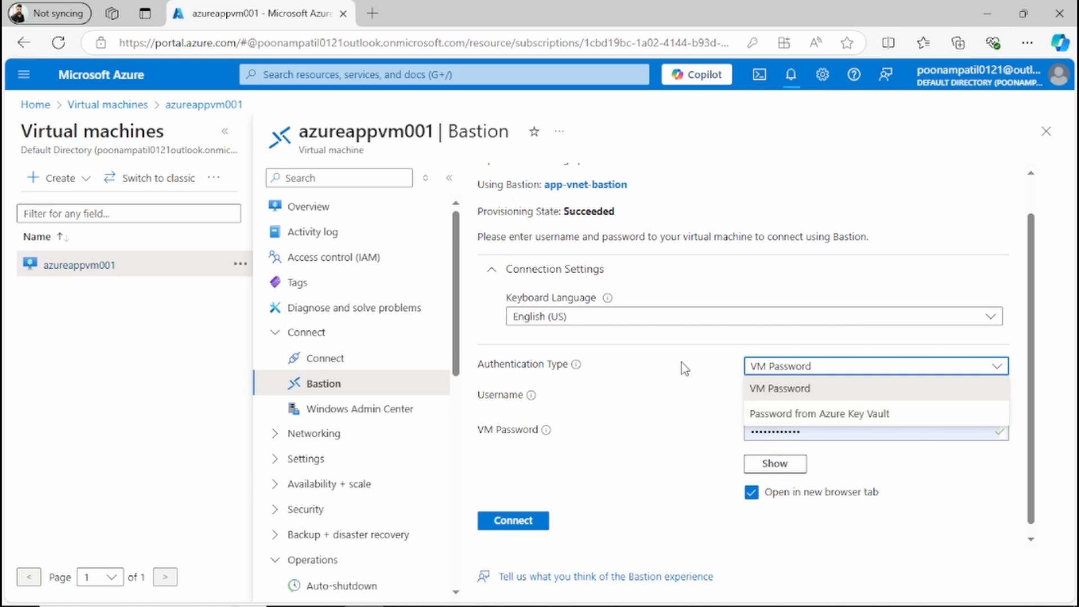
left_click(785, 364)
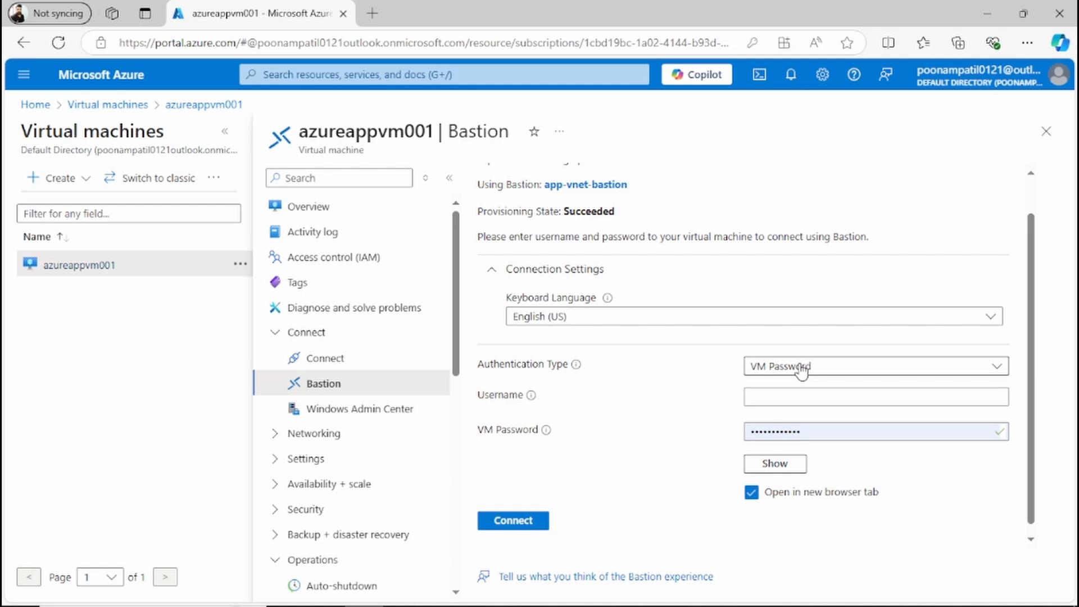
double_click(802, 369)
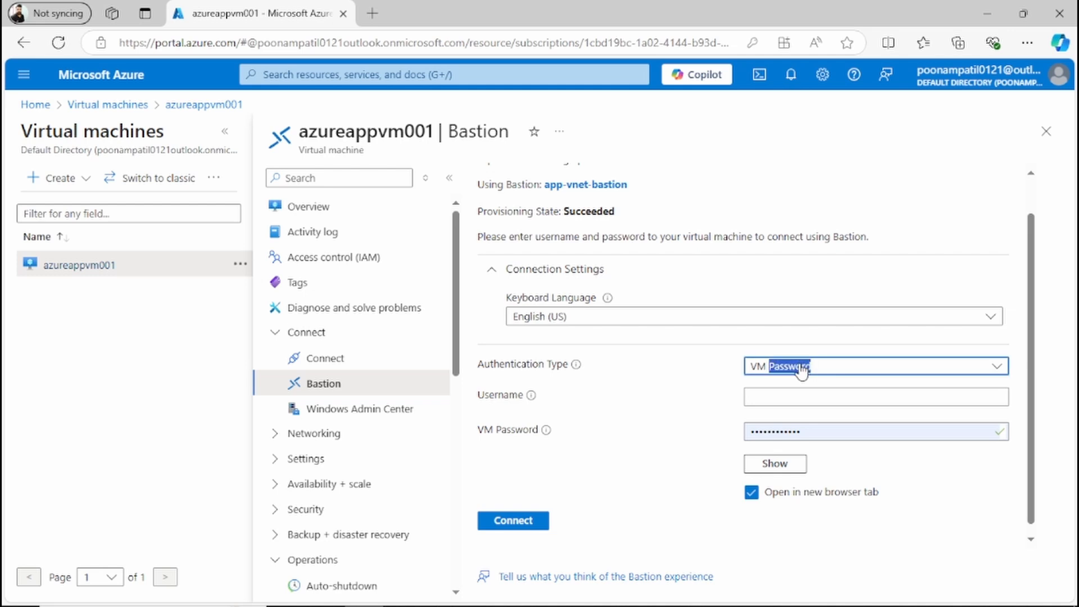
left_click(835, 369)
left_click(885, 416)
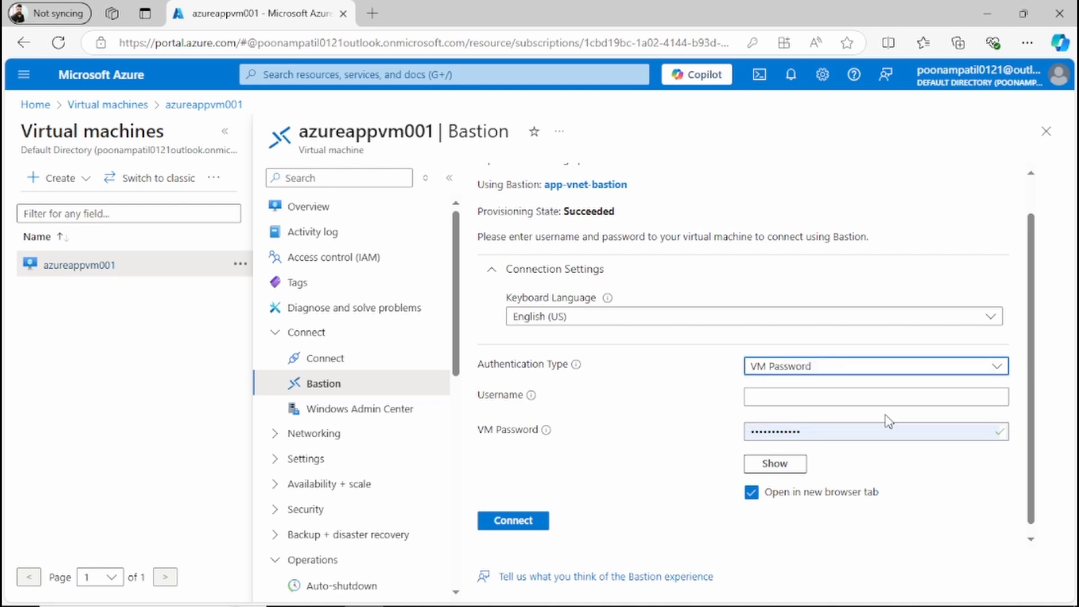
Step: Enter azureadmin as the username for the Bastion connection
left_click(796, 399)
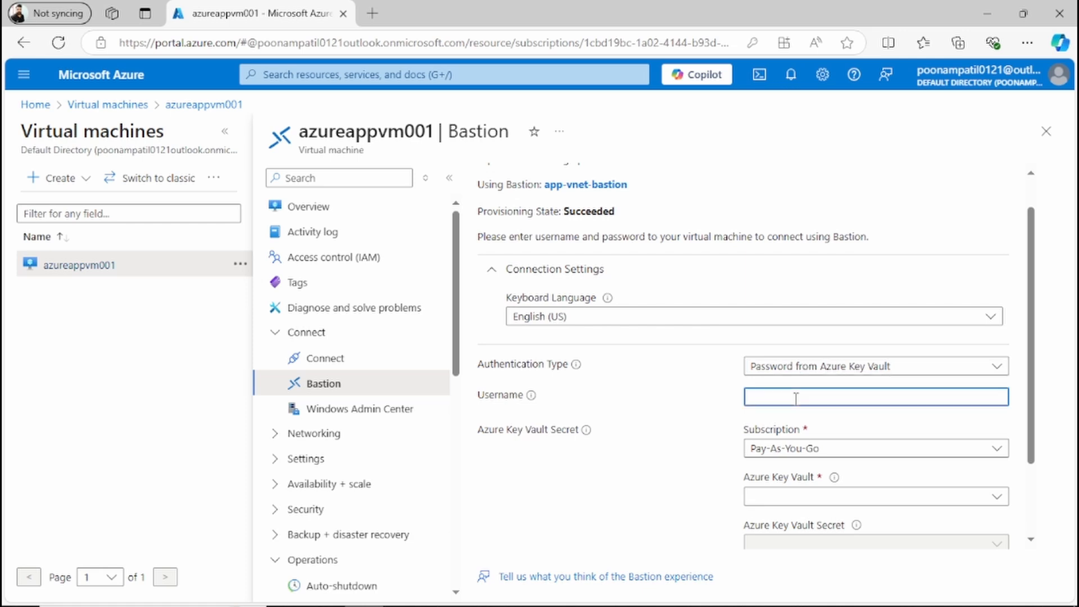
type("azureadmin")
Step: Check the Azure Key Vault list, then switch the authentication type back to VM Password
left_click(777, 501)
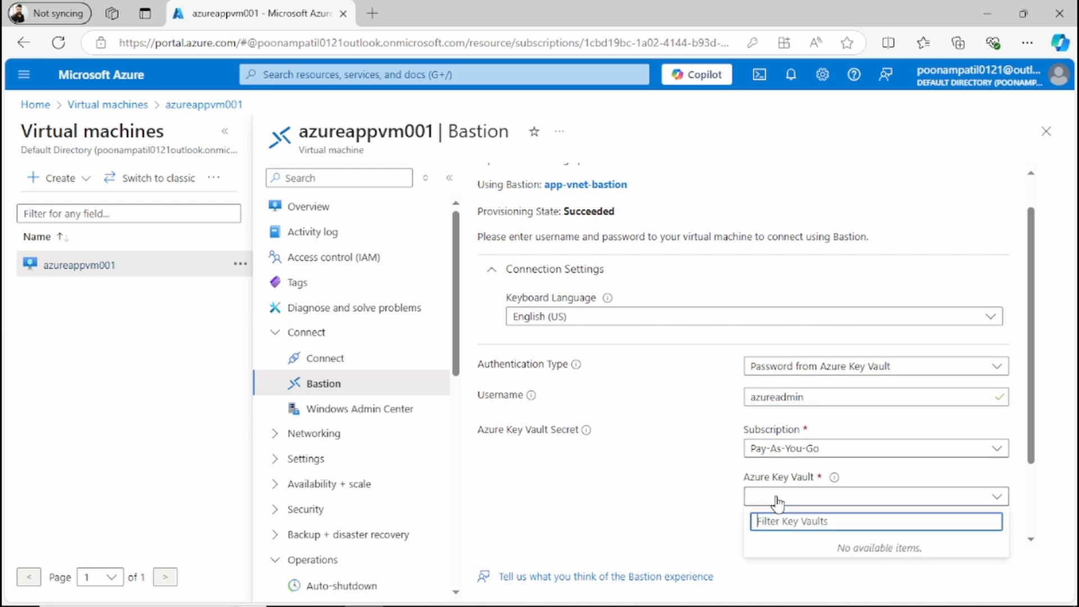
left_click(777, 500)
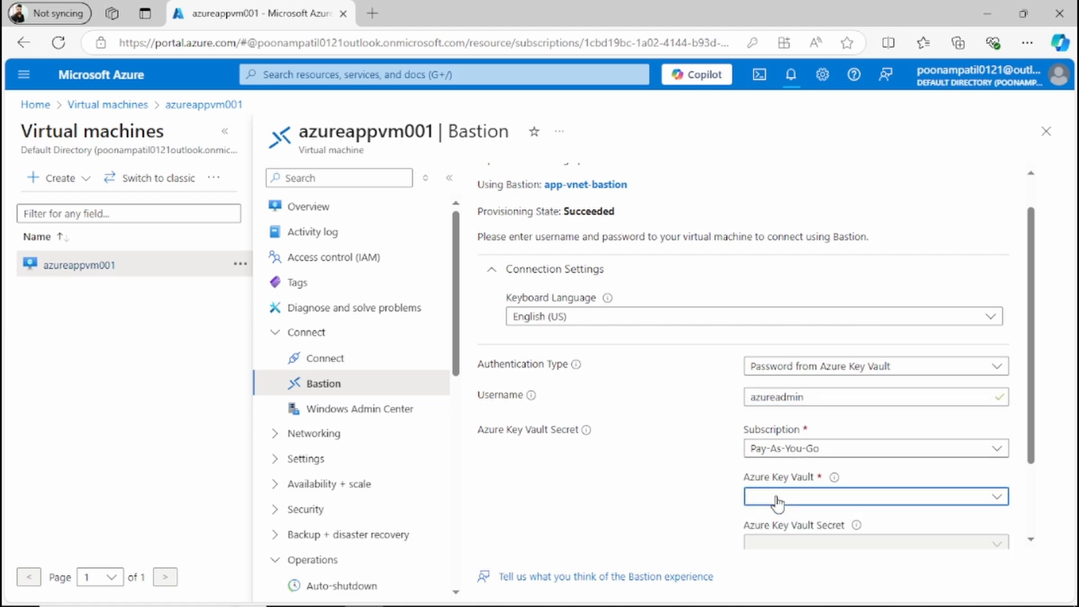
left_click(791, 373)
left_click(790, 388)
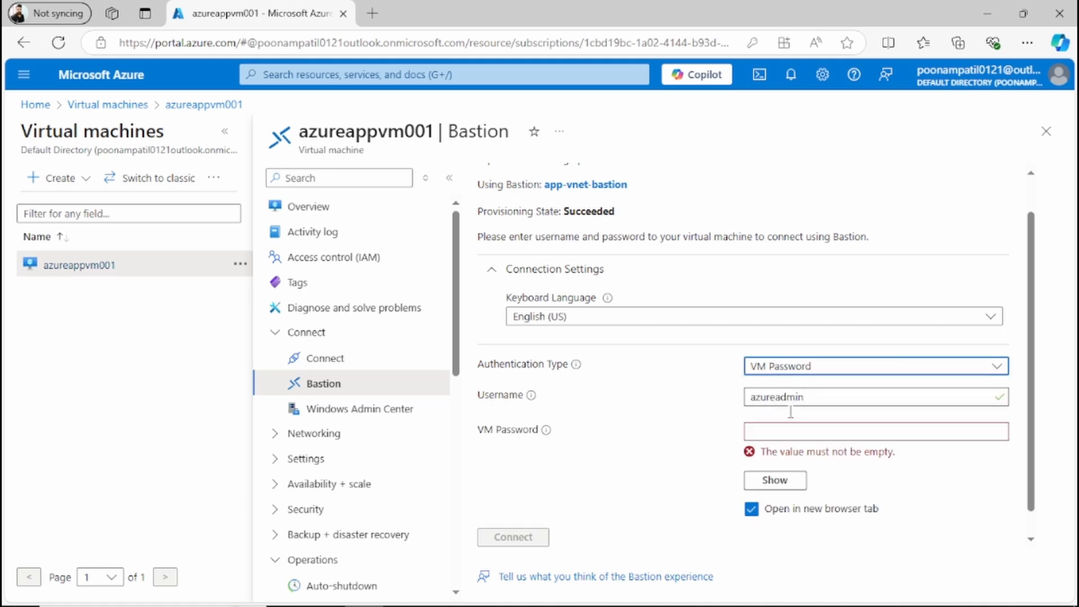
Step: Fill in the VM password field using the saved azureappvm001 account credentials
left_click(778, 433)
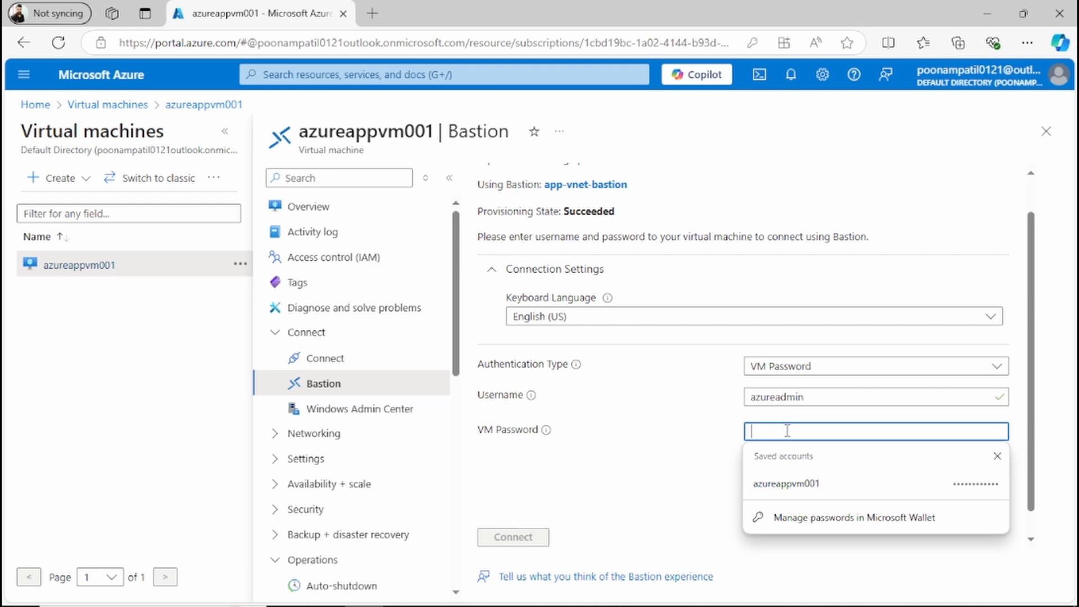
type("*****")
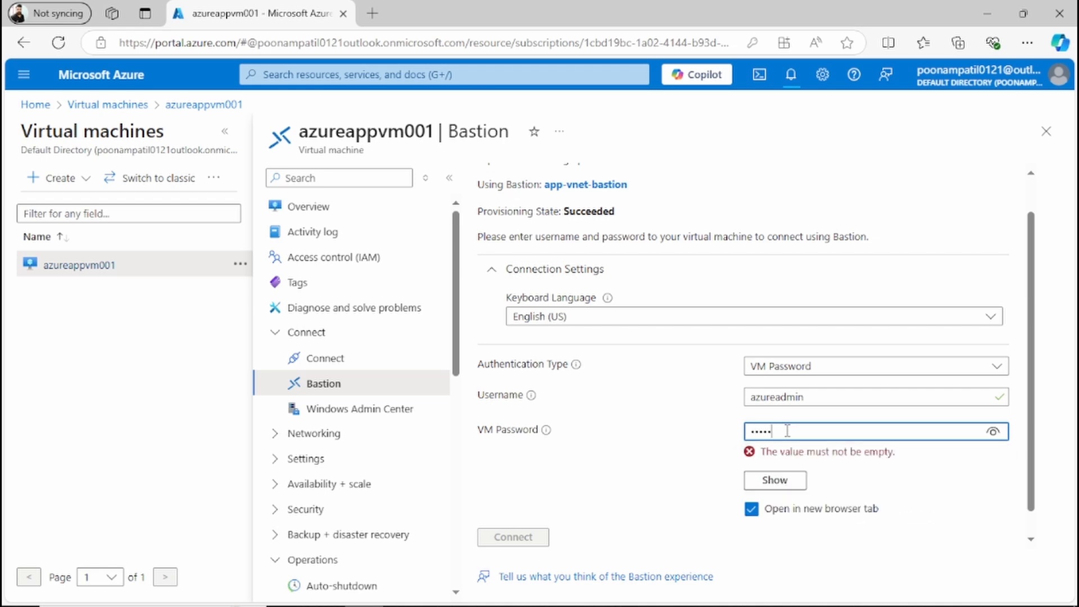
key("BackSpace")
key("BackSpace")
key("BackSpace")
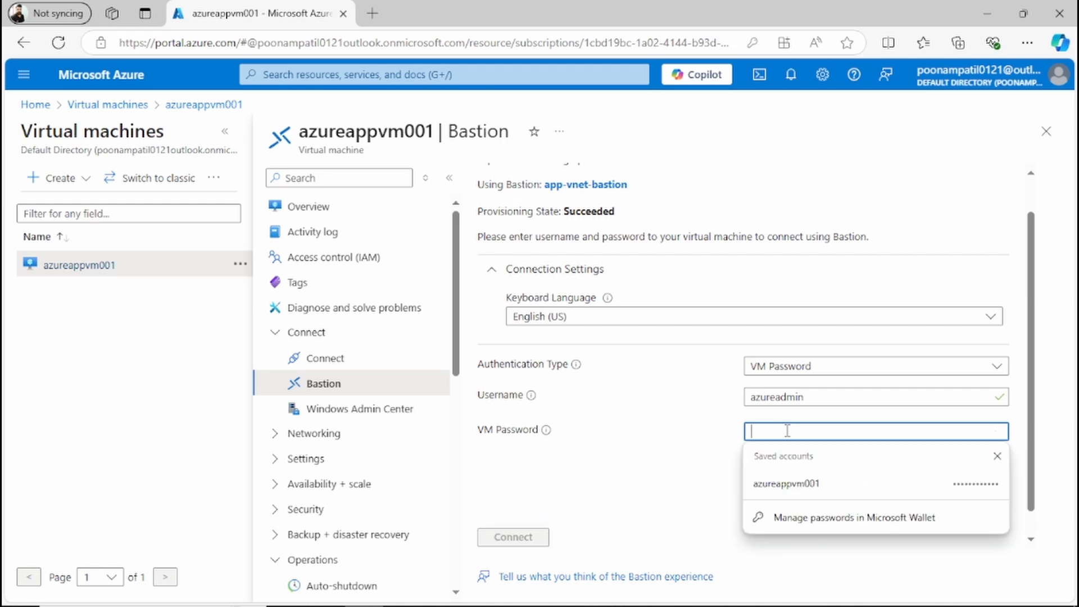
left_click(786, 483)
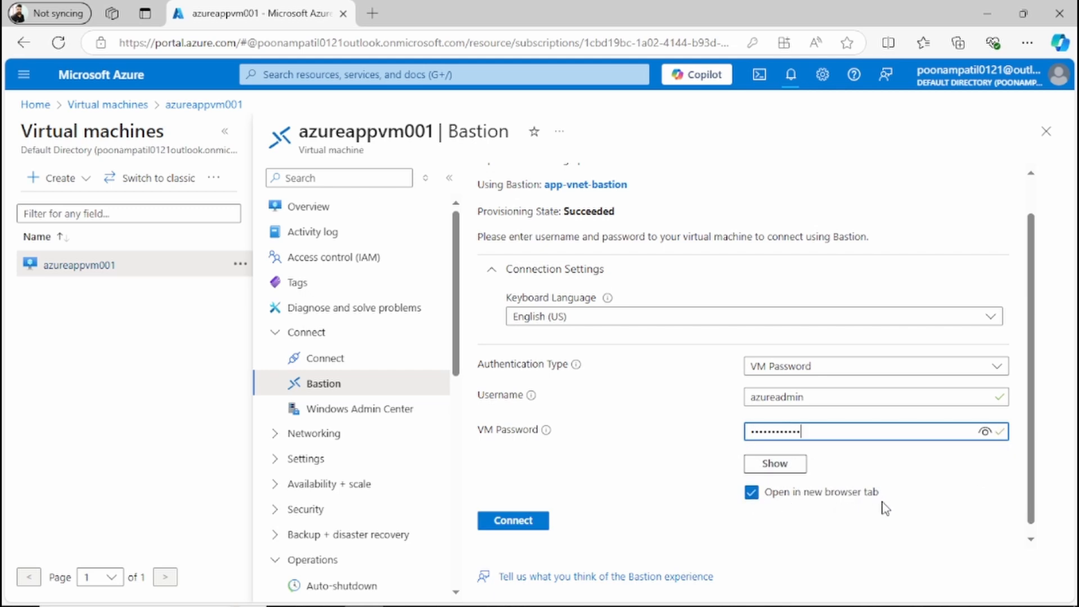
Step: Keep Open in new browser tab enabled and start the Bastion connection
left_click(751, 494)
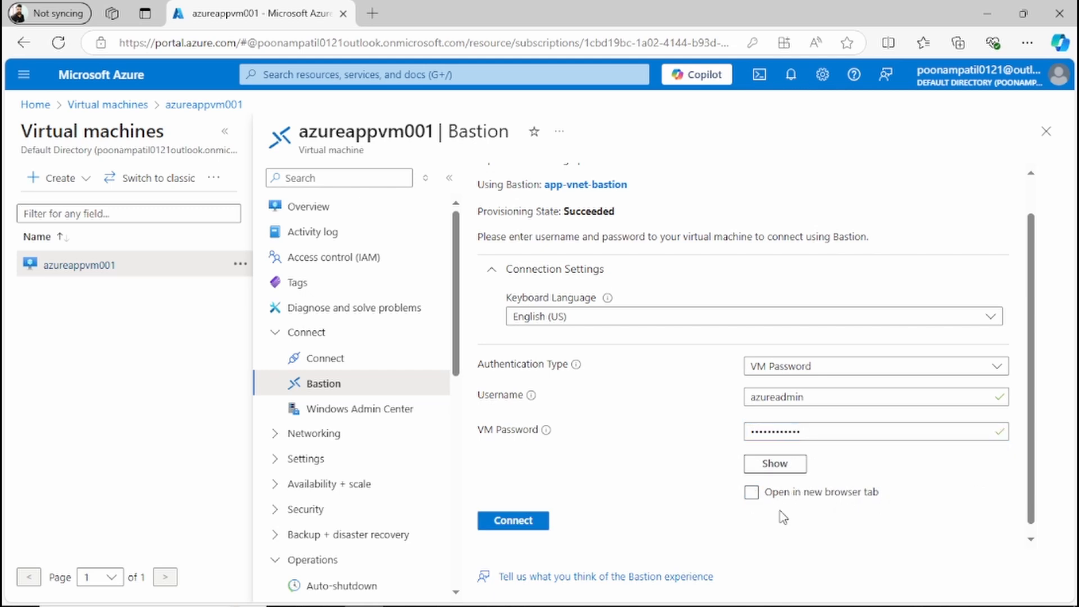
left_click(751, 493)
left_click(525, 521)
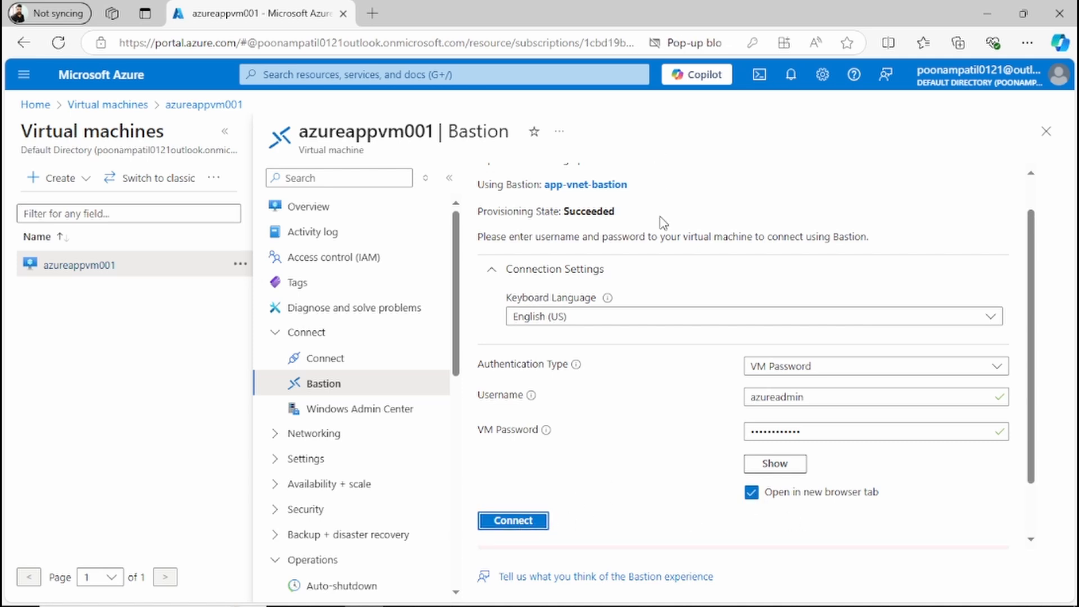
Step: Always allow pop-ups and redirects from portal.azure.com, then connect to the VM again
left_click(716, 45)
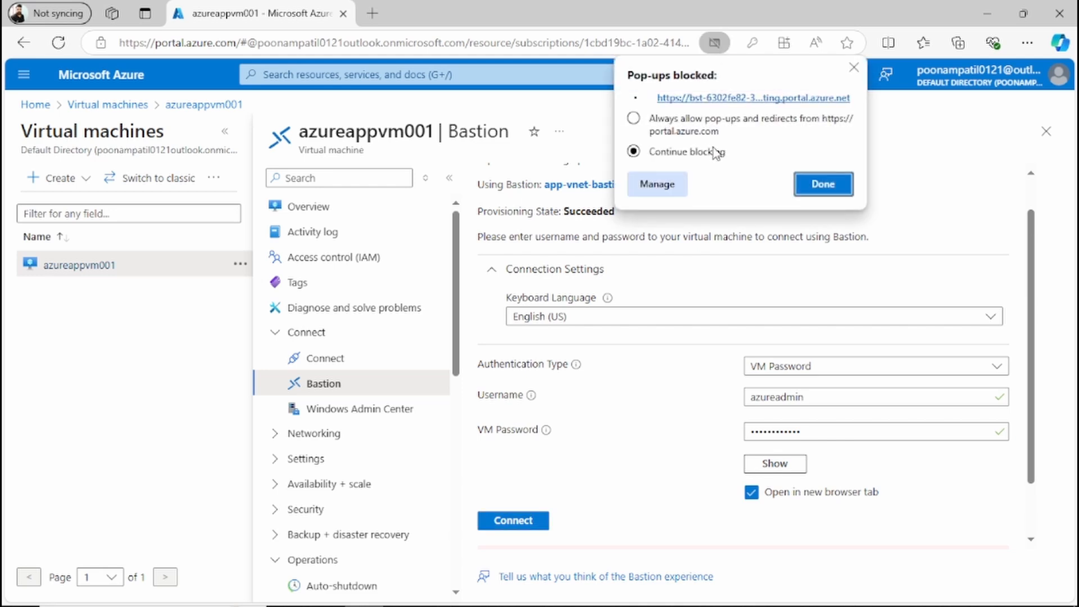
left_click(634, 118)
left_click(822, 184)
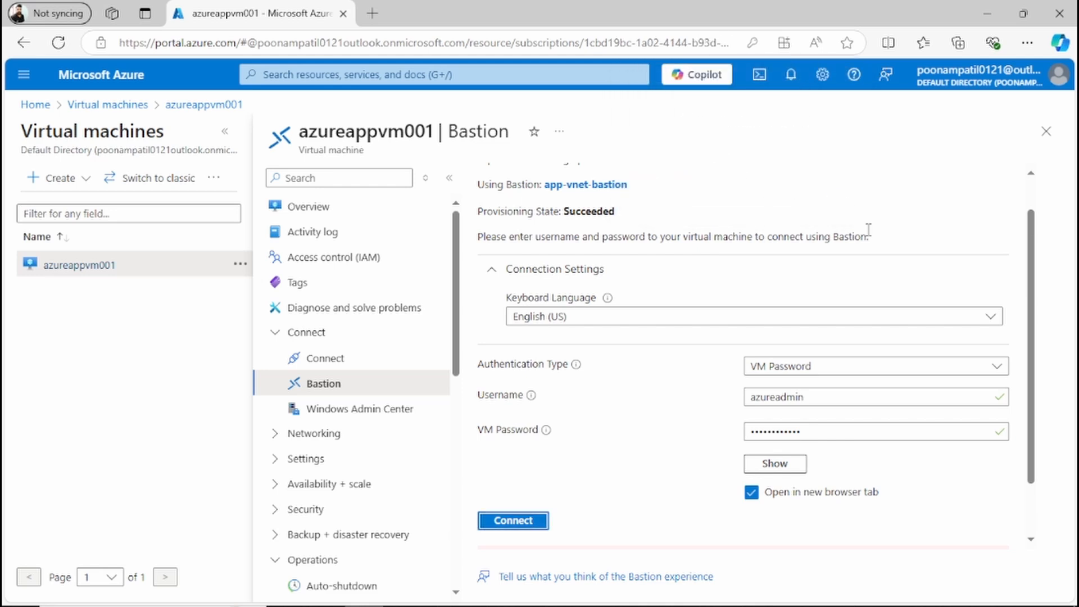
left_click(513, 522)
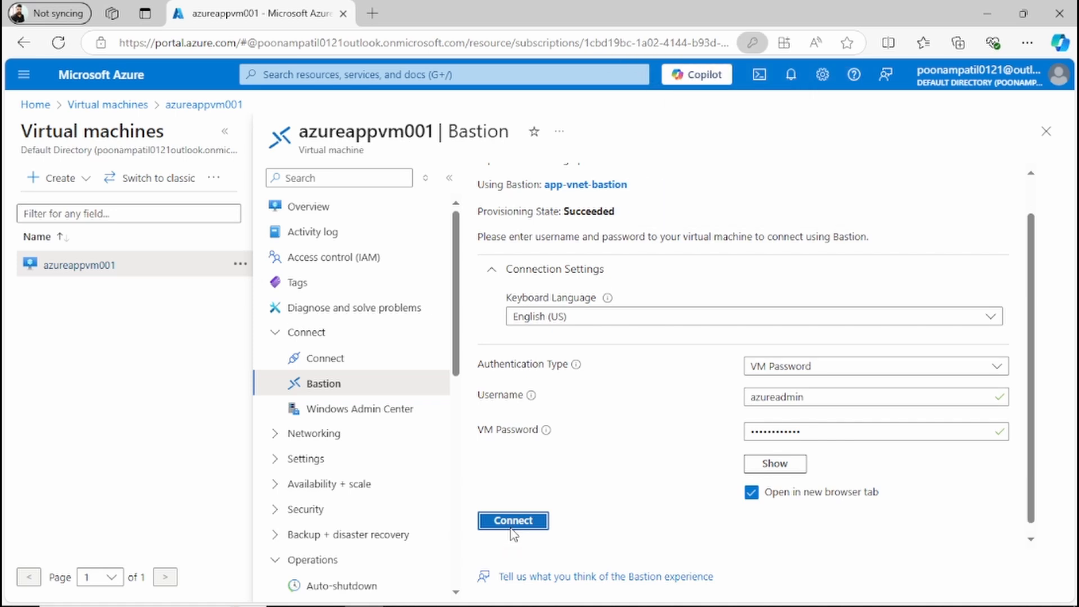